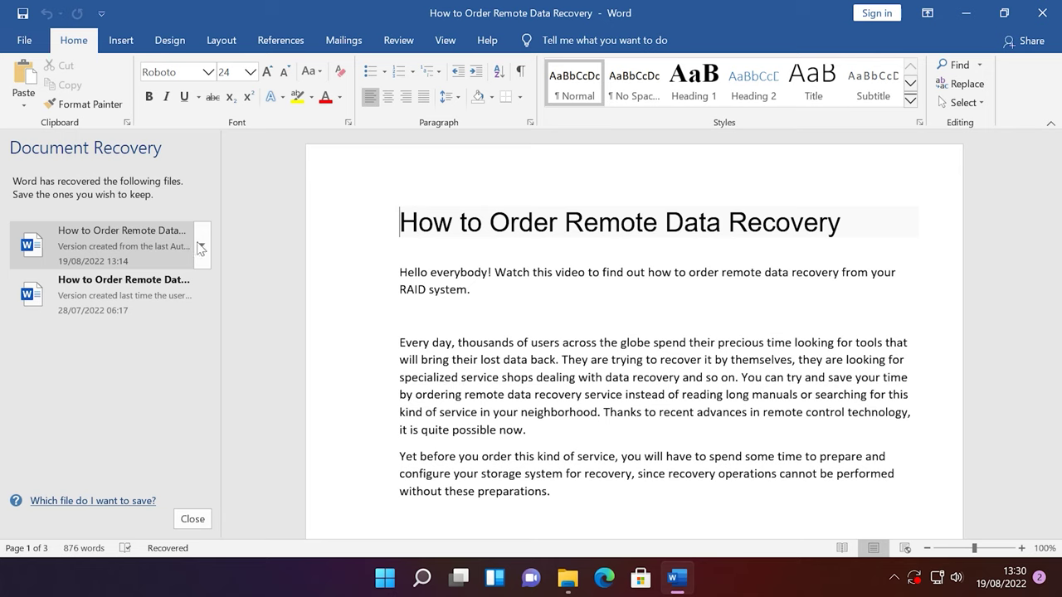
# Start saving the last autosaved version of the recovered document How to Order Remote Data Recovery as a file
pyautogui.click(200, 244)
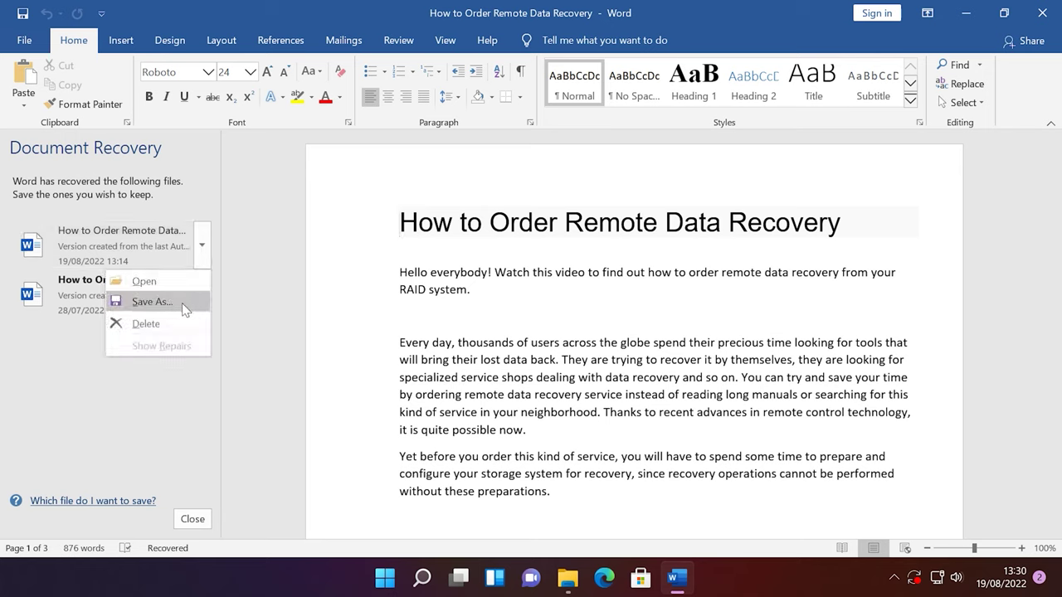
pyautogui.click(167, 312)
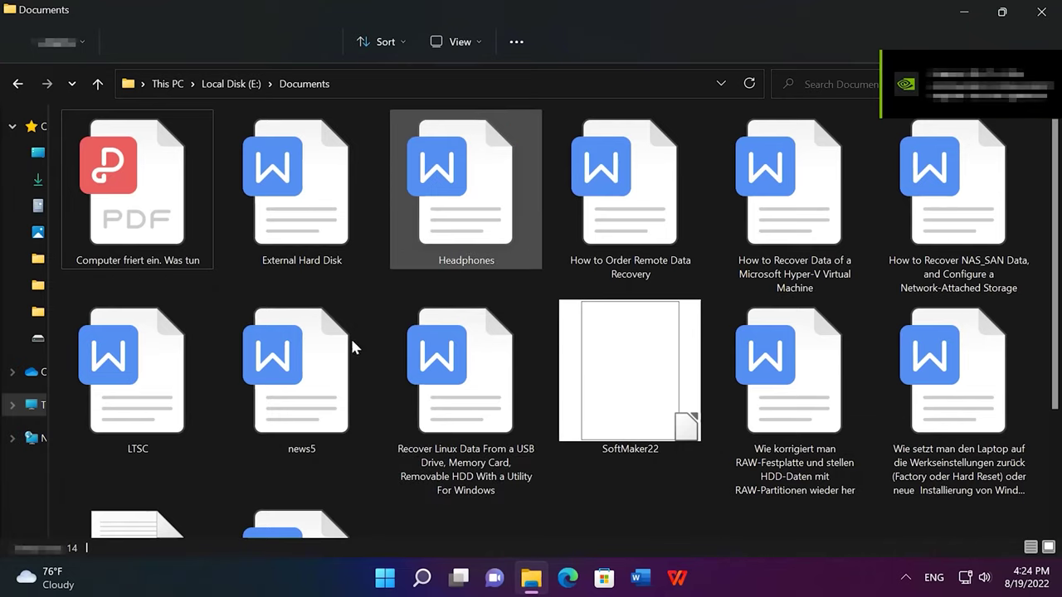
# Go back to Local Disk (E:) and delete its Documents folder
pyautogui.click(17, 83)
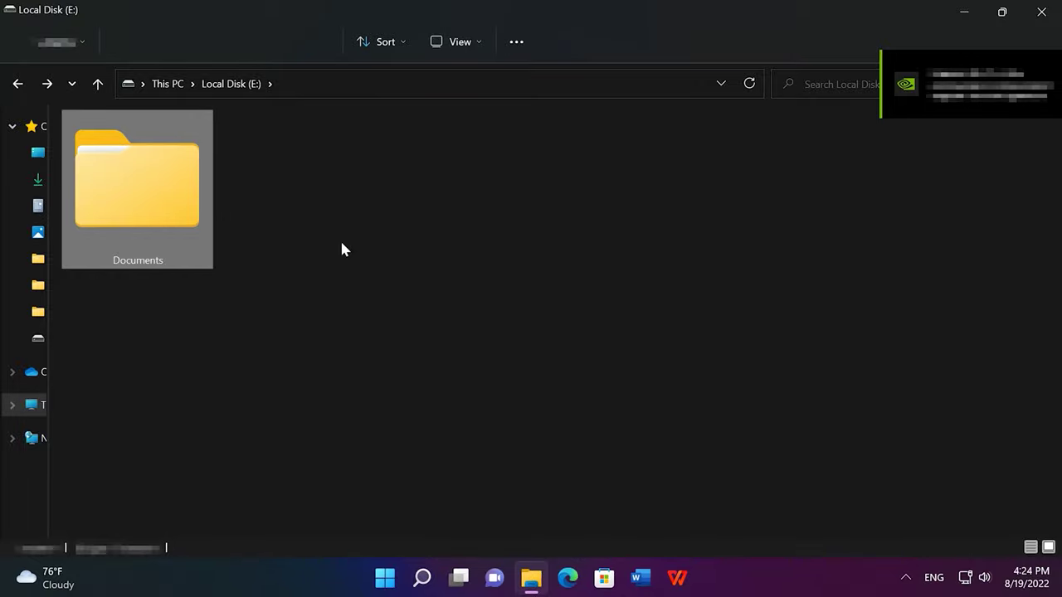
pyautogui.press('Delete')
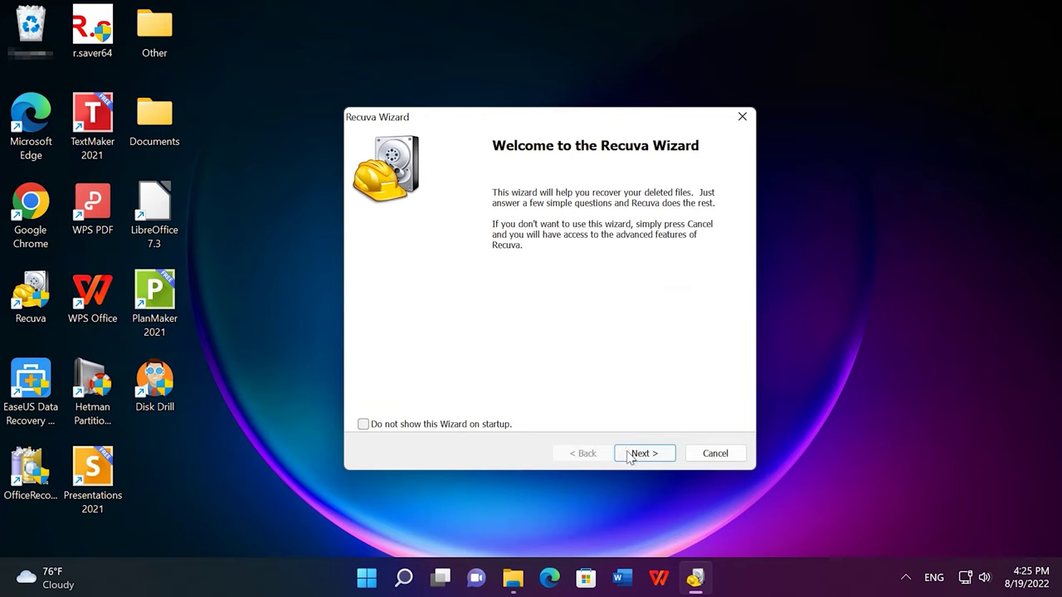
# Run the Recuva Wizard scan for Documents with the location I'm not sure, leaving Deep Scan disabled
pyautogui.click(629, 455)
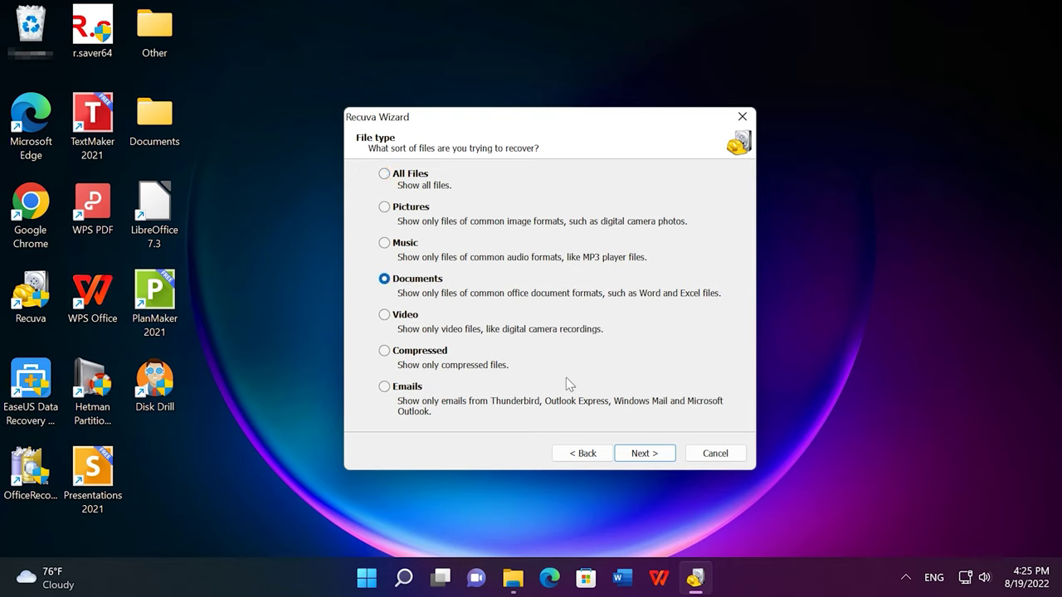
pyautogui.click(649, 456)
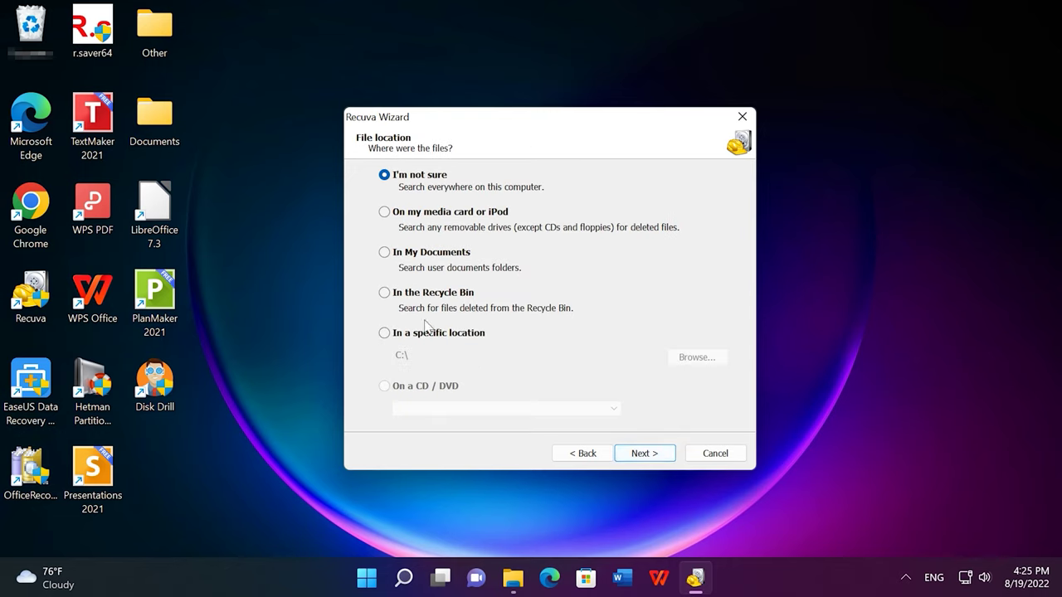
pyautogui.click(646, 456)
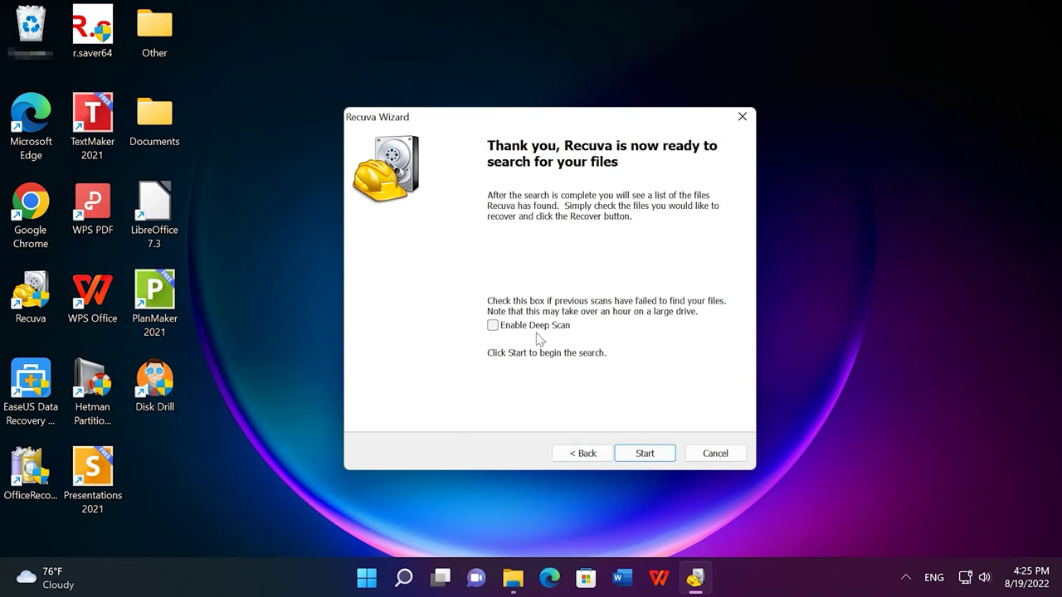
pyautogui.click(644, 455)
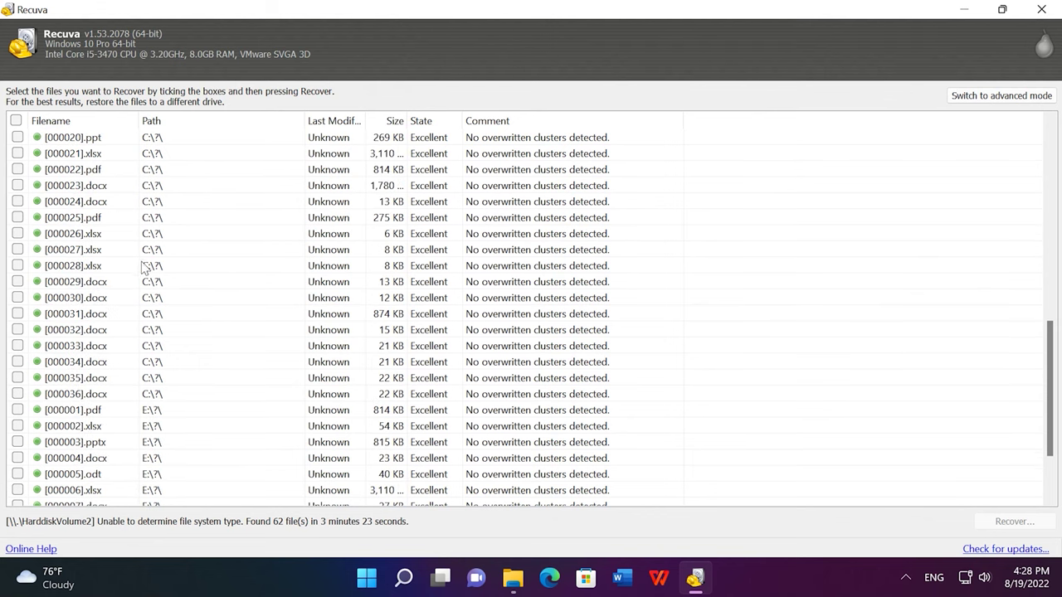
# Look through the deleted files found by Recuva and compare their recovery states
pyautogui.click(111, 336)
pyautogui.scroll(3, 110, 335)
pyautogui.scroll(10, 110, 336)
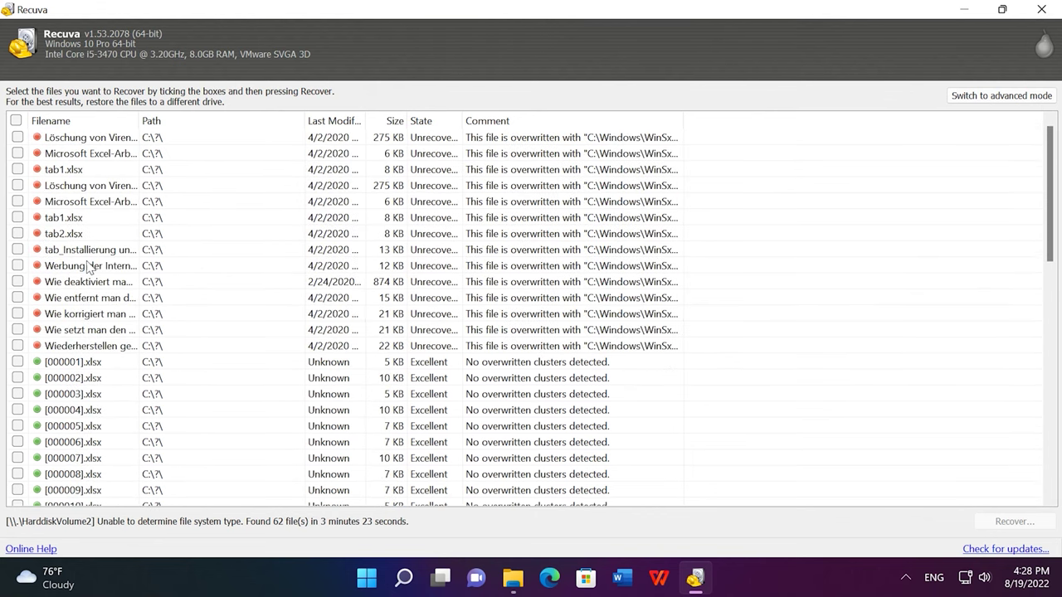
pyautogui.click(448, 359)
pyautogui.click(426, 335)
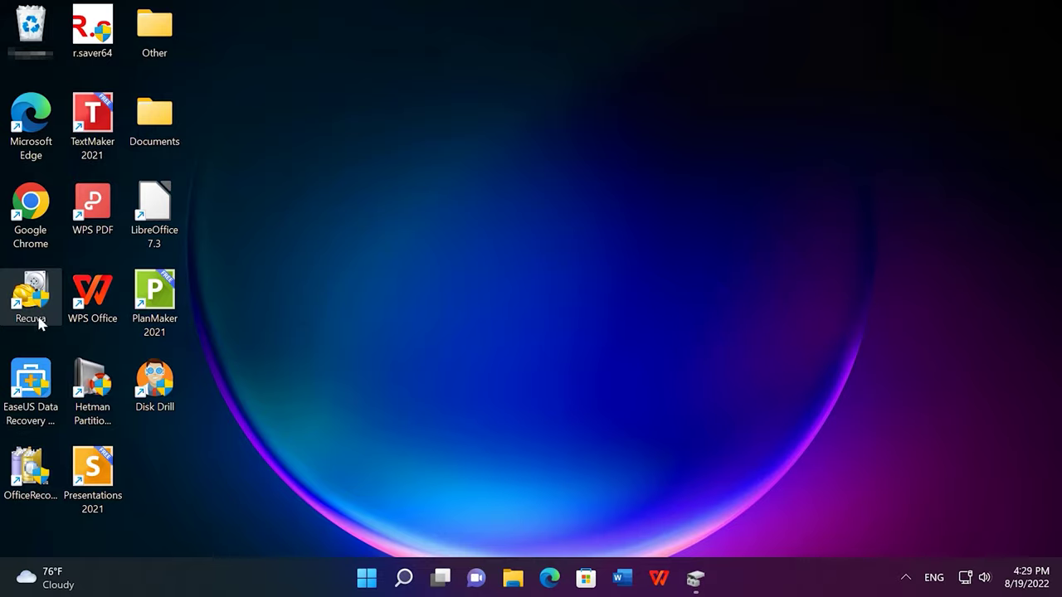
# Relaunch Recuva, run its wizard search again and dismiss the dialog that closes the scan
pyautogui.doubleClick(31, 296)
pyautogui.click(439, 419)
pyautogui.click(644, 453)
pyautogui.click(643, 453)
pyautogui.click(639, 453)
pyautogui.click(639, 453)
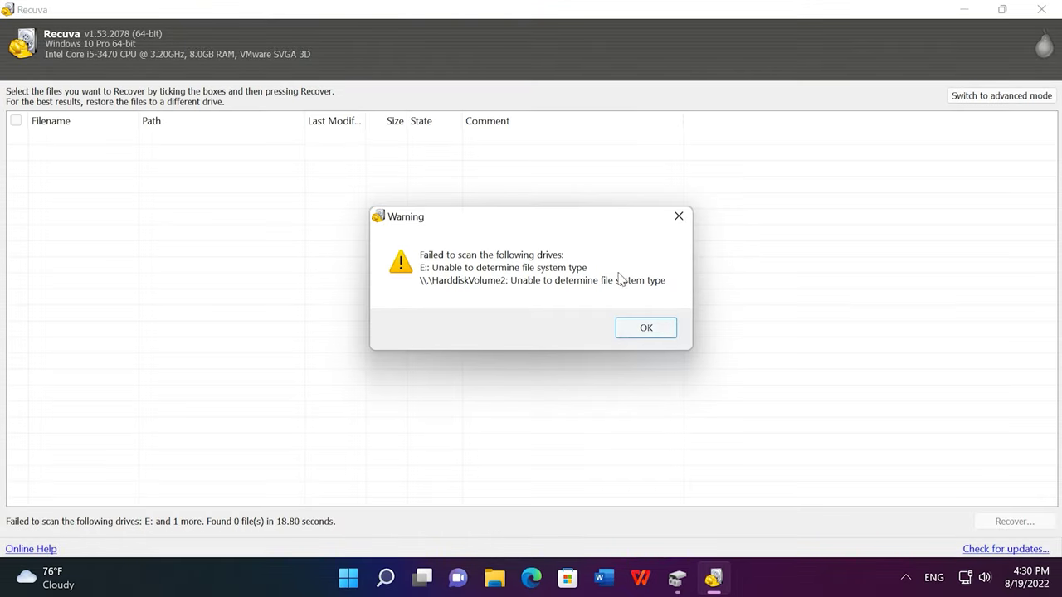
pyautogui.click(658, 329)
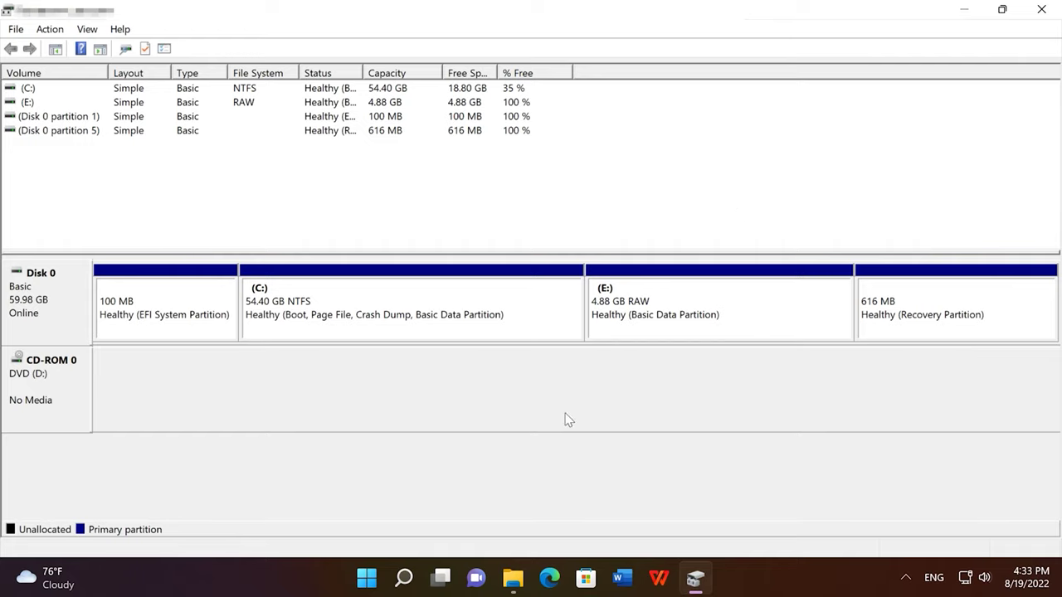
# Switch to EaseUS Data Recovery Wizard and scan Local Disk (E:)
pyautogui.click(513, 576)
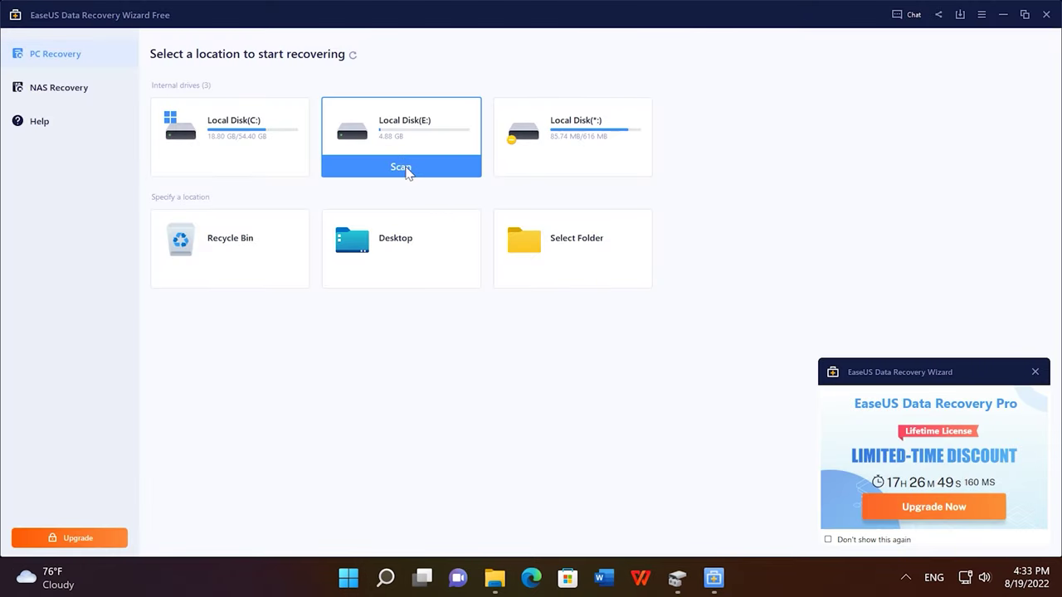
pyautogui.click(411, 170)
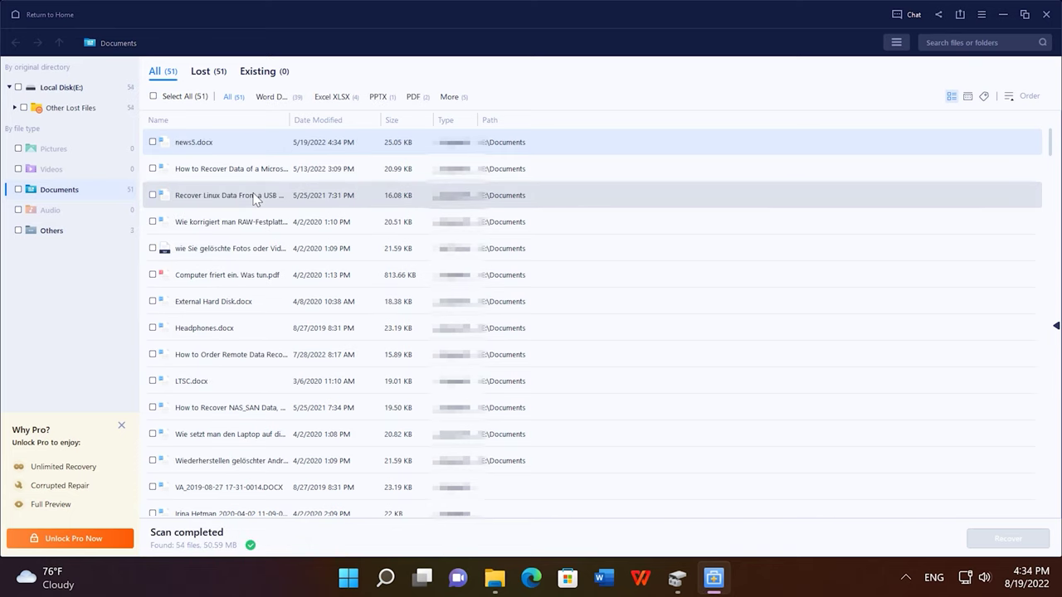
# Look at the dialog for saving the scan results without saving, and at the options for searching files by type
pyautogui.click(959, 15)
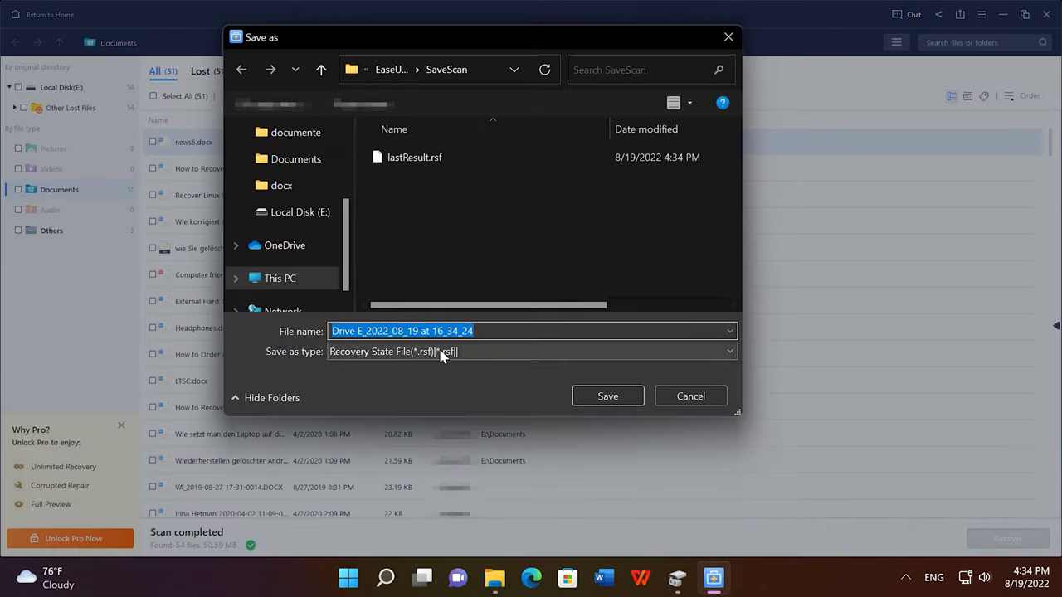
pyautogui.click(728, 38)
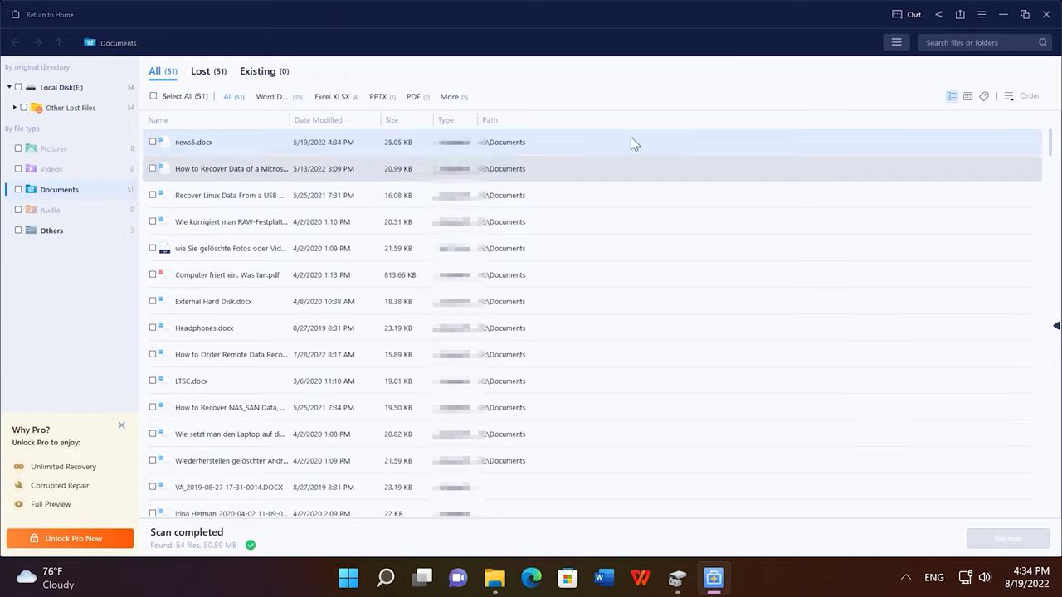
pyautogui.click(954, 42)
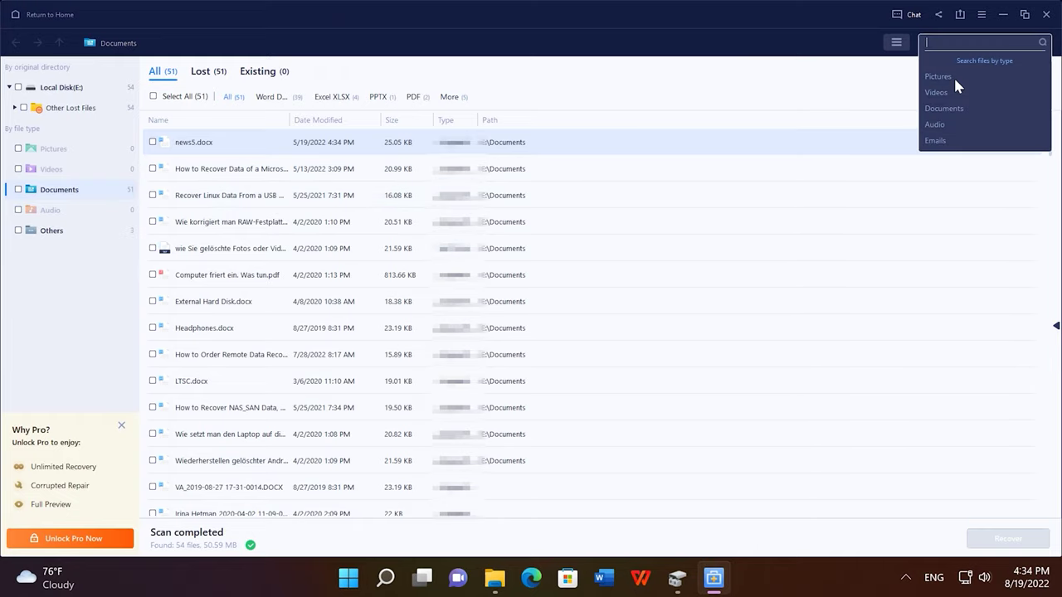
# Examine the found document Recover Linux Data From a USB Drive through its file options
pyautogui.click(256, 202)
pyautogui.rightClick(254, 203)
pyautogui.click(236, 202)
pyautogui.rightClick(237, 202)
pyautogui.click(284, 230)
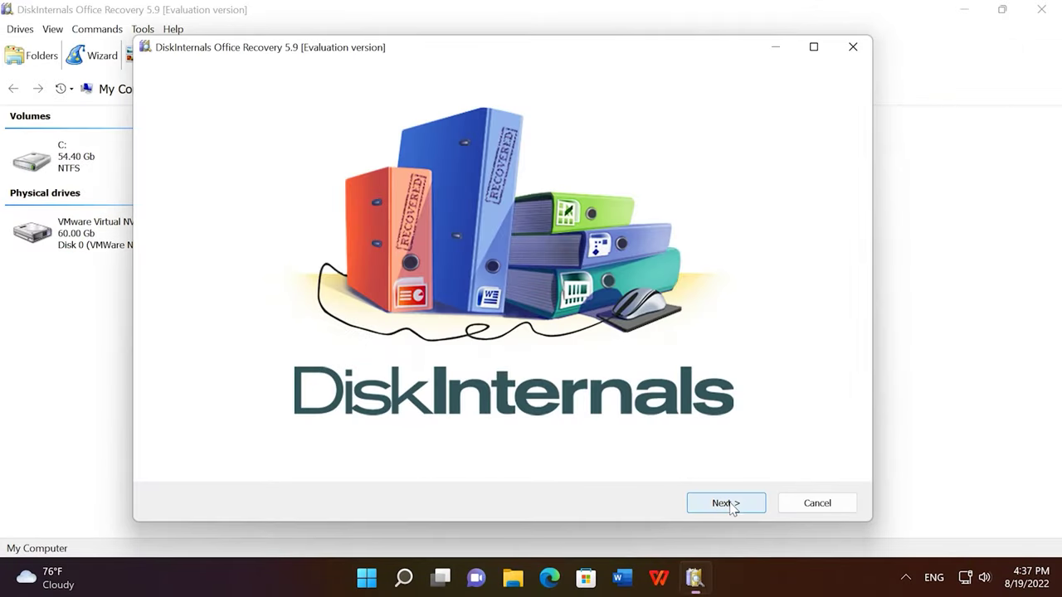
# Scan the E: (New Volume) disk with the DiskInternals Office Recovery wizard
pyautogui.click(396, 189)
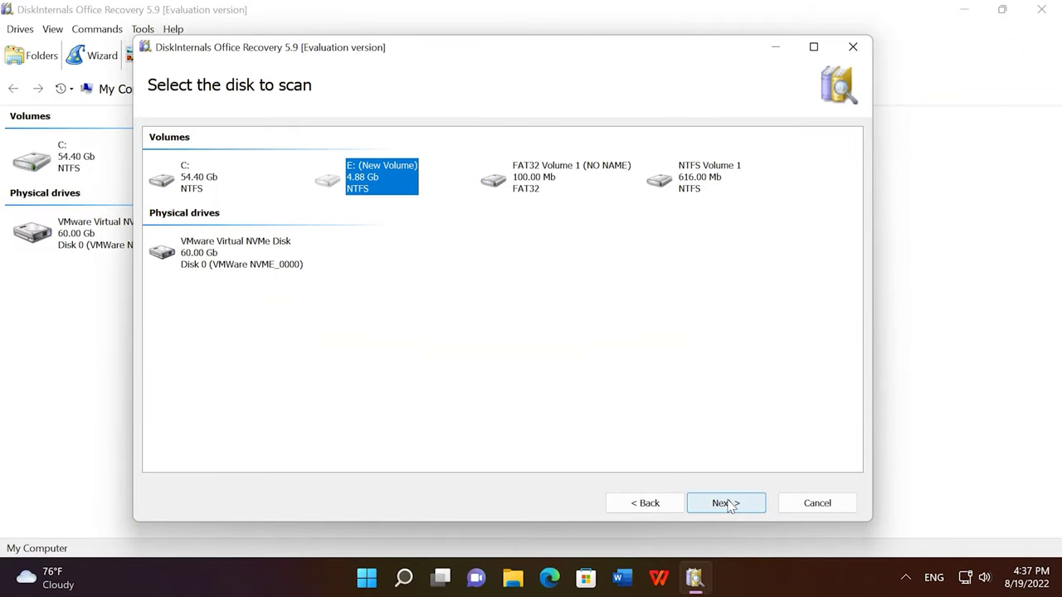
pyautogui.click(727, 504)
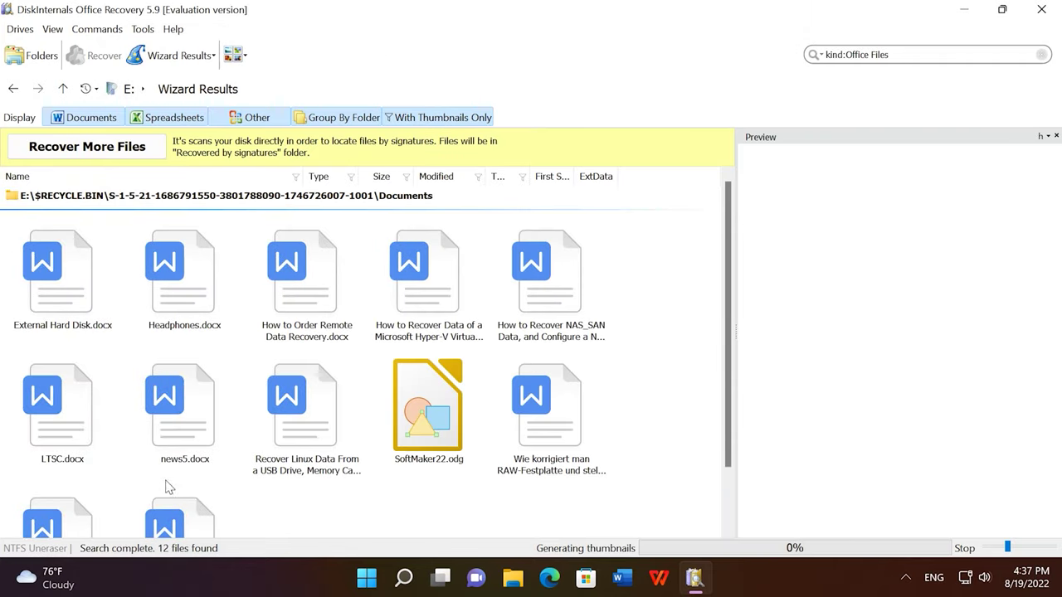
# Preview several of the found documents, including How to Order Remote Data Recovery.docx, news5.docx and LTSC.docx
pyautogui.click(222, 302)
pyautogui.click(428, 286)
pyautogui.click(543, 295)
pyautogui.click(307, 282)
pyautogui.scroll(-1, 323, 398)
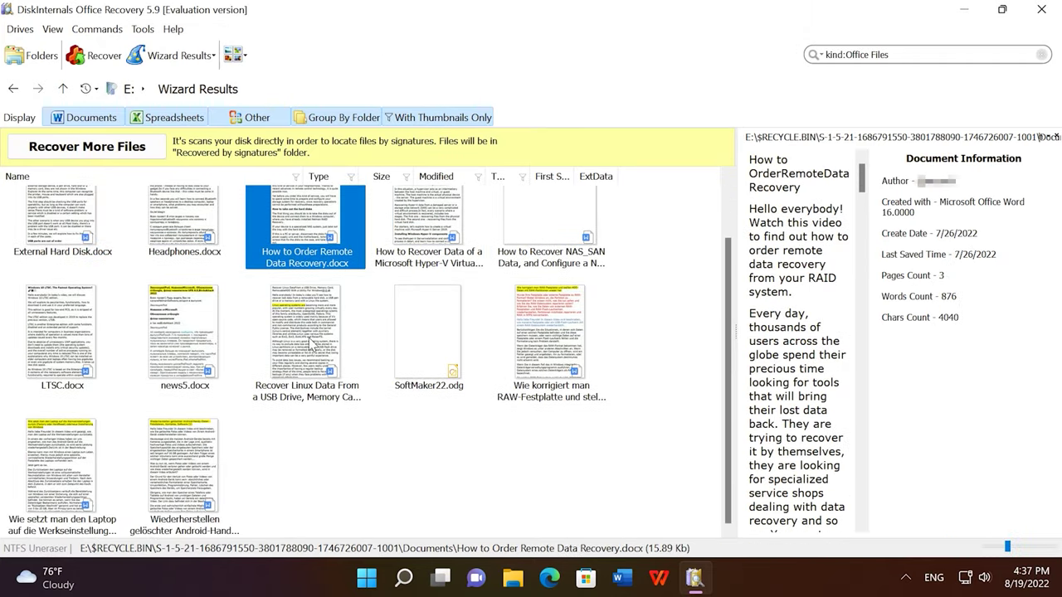
pyautogui.click(313, 345)
pyautogui.click(199, 353)
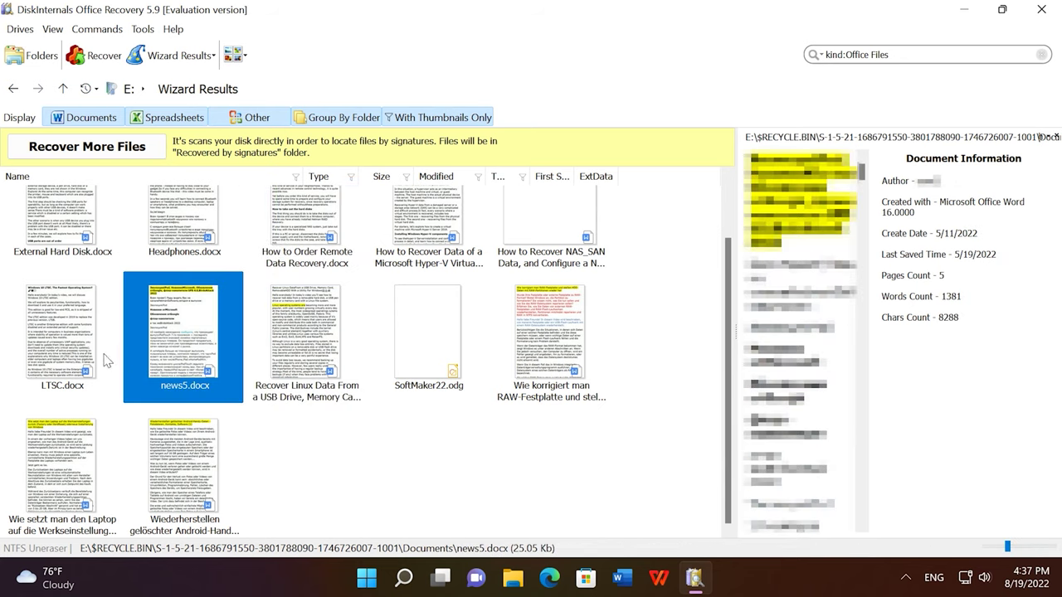
pyautogui.click(93, 349)
pyautogui.click(84, 476)
pyautogui.click(172, 481)
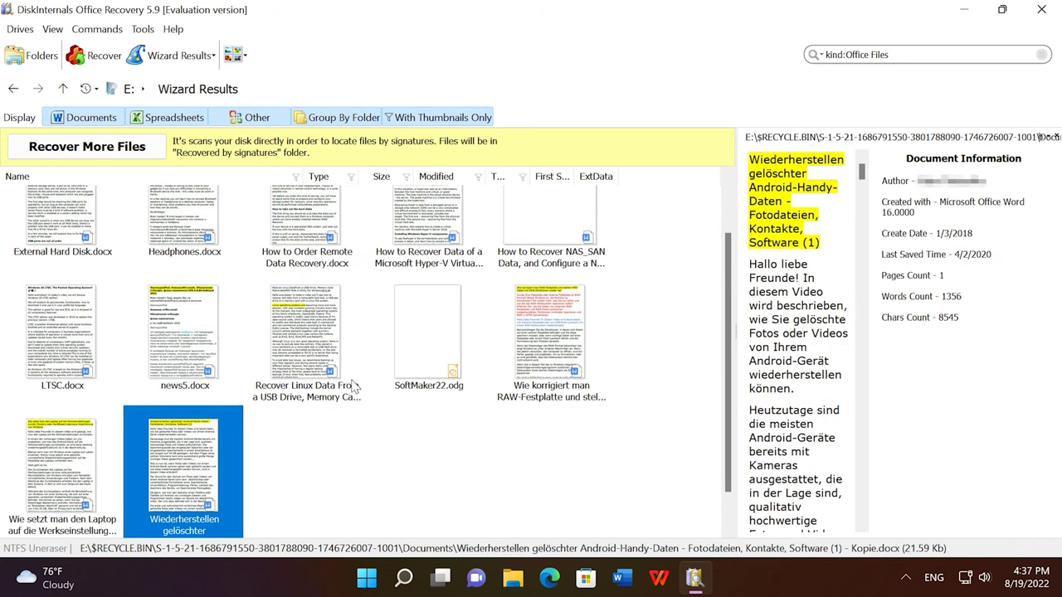
# Filter the results to show only documents, with folder grouping and the thumbnails-only filter turned off
pyautogui.scroll(1, 374, 387)
pyautogui.click(98, 123)
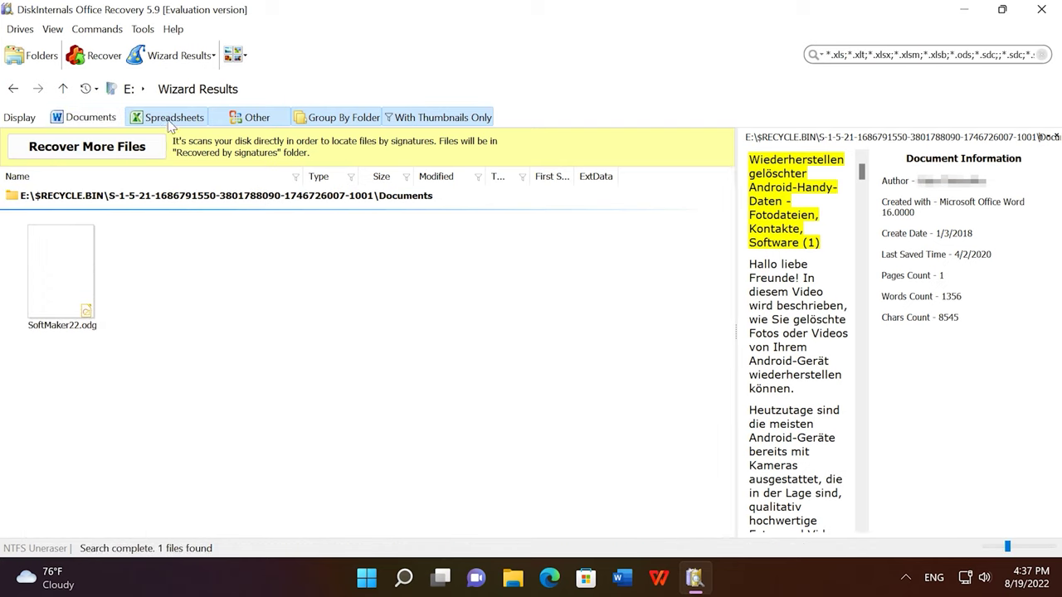
pyautogui.click(164, 117)
pyautogui.click(257, 119)
pyautogui.click(338, 122)
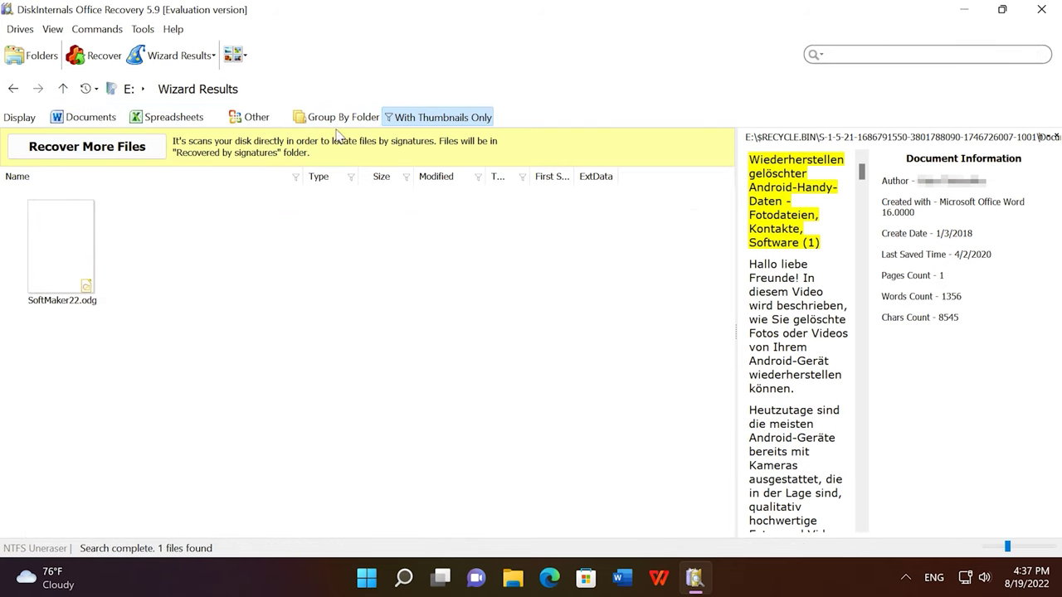
pyautogui.click(112, 121)
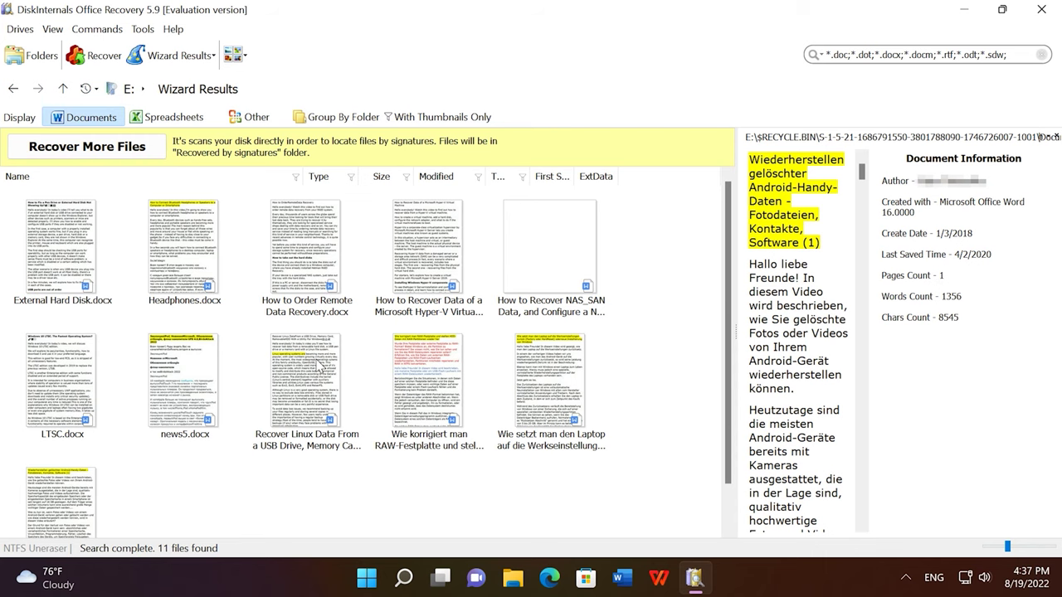
# Scan the disk for more files by signatures and preview several of the results, including 00000001.xlsx and news5.docx
pyautogui.click(124, 147)
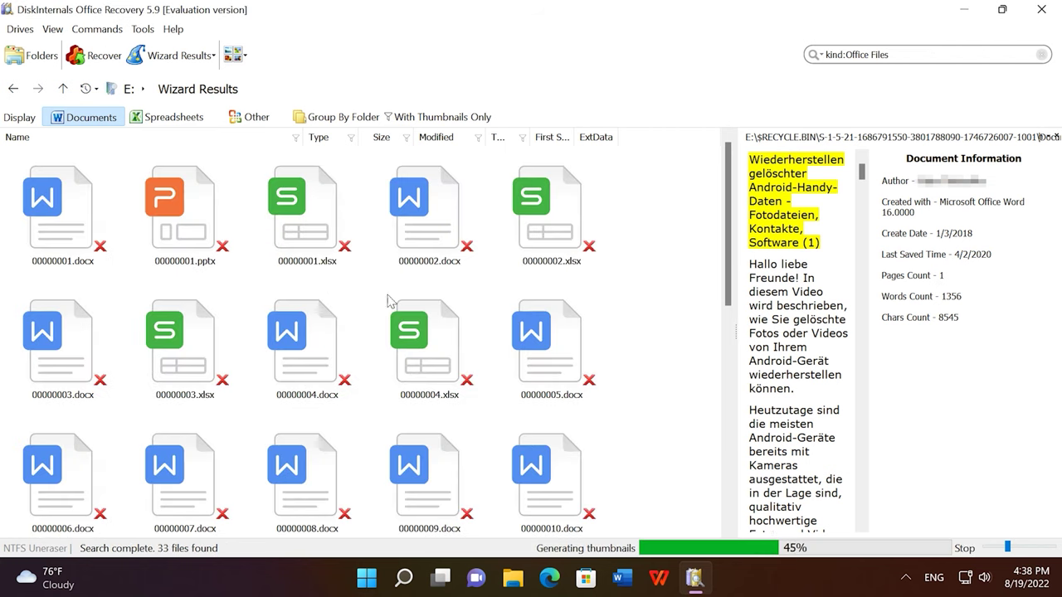
pyautogui.click(311, 238)
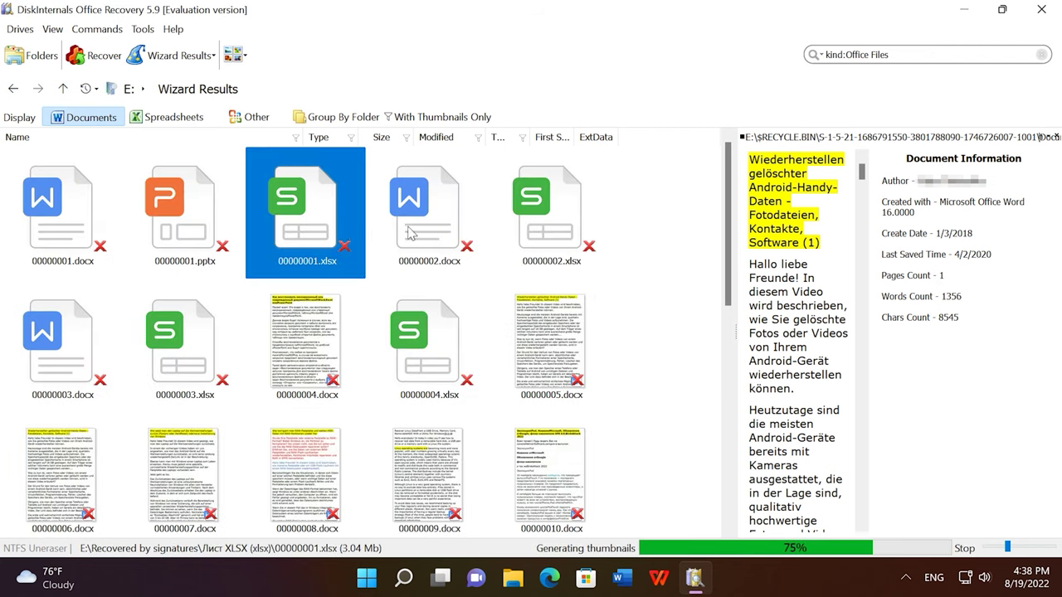
pyautogui.scroll(-5, 429, 353)
pyautogui.click(429, 351)
pyautogui.click(308, 342)
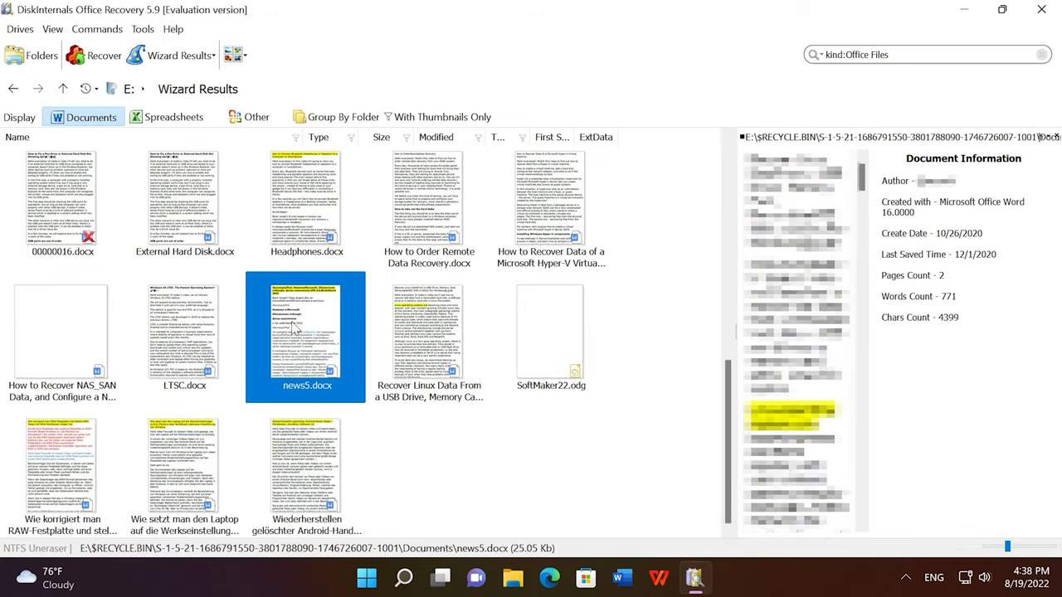
pyautogui.click(191, 222)
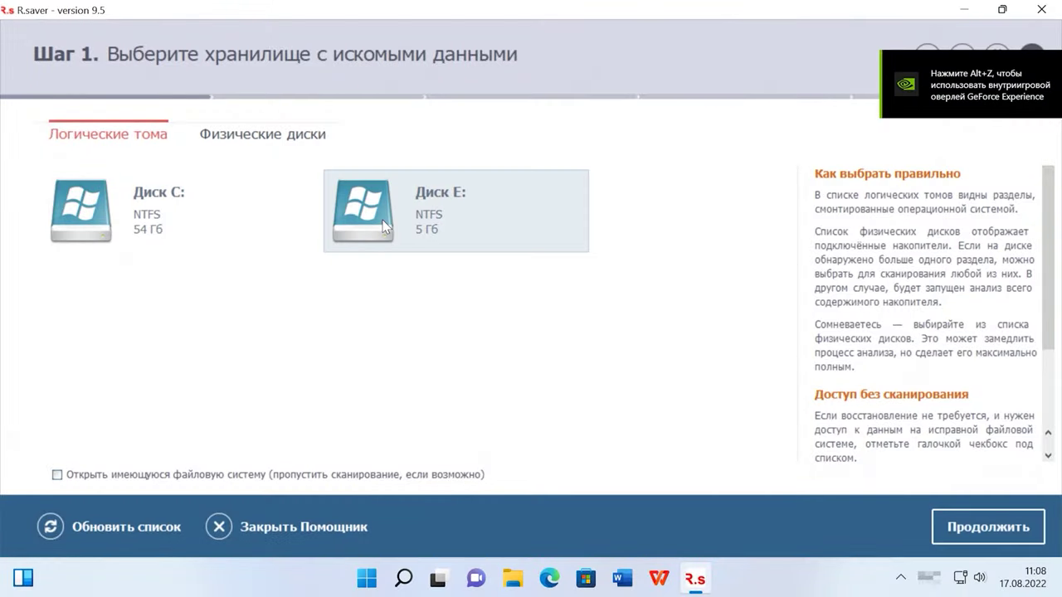
# Scan disk E: in R.saver and open the Open Document Text folder among the additionally found files
pyautogui.doubleClick(384, 228)
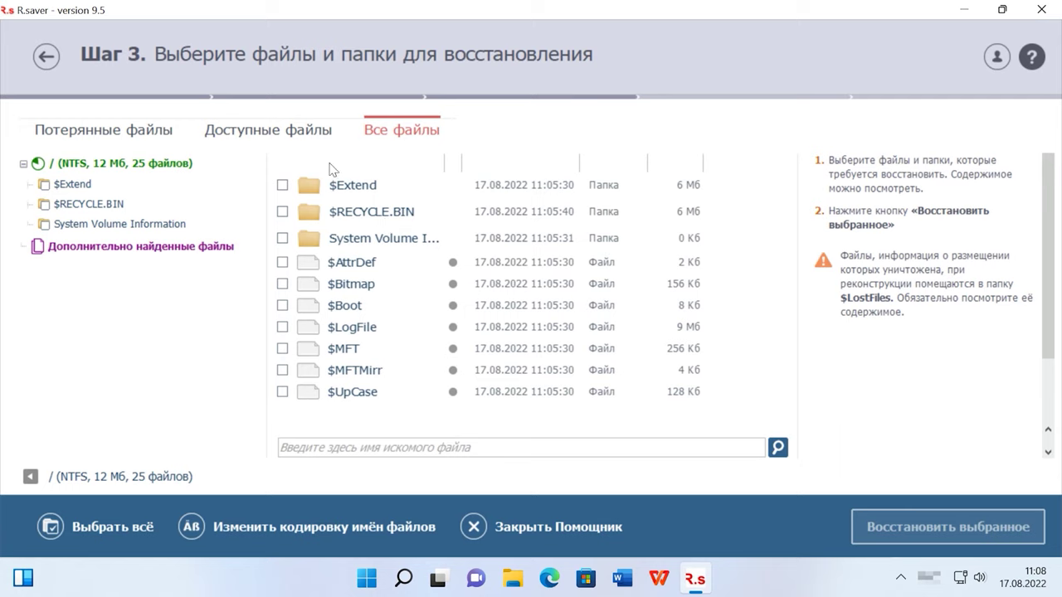
pyautogui.click(126, 246)
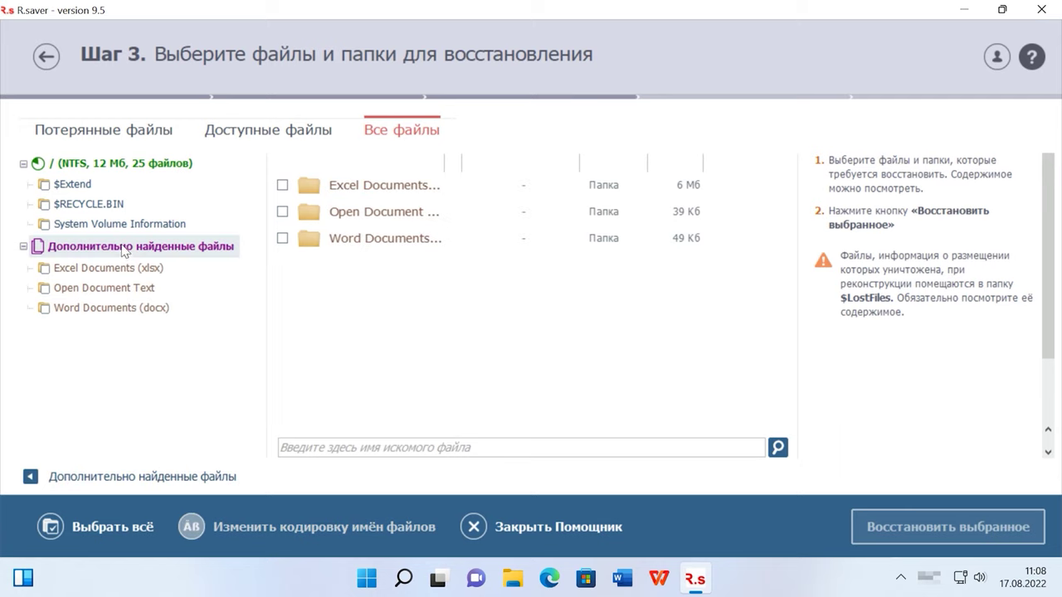
pyautogui.doubleClick(369, 213)
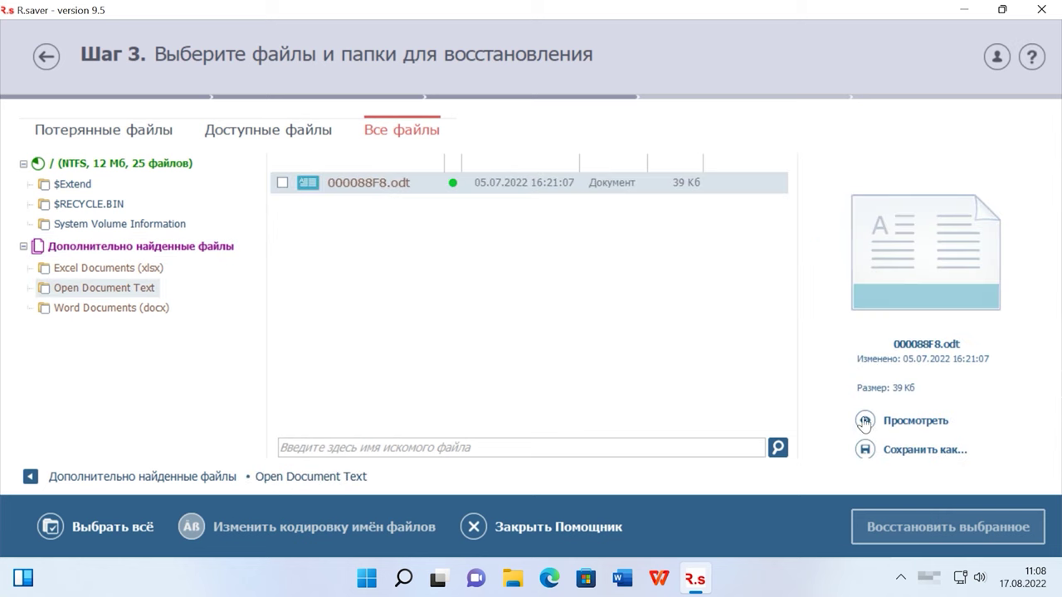
# Preview 000088F8.odt, close the viewer and view the found Word Documents (docx) and Excel Documents (xlsx) folders
pyautogui.click(865, 420)
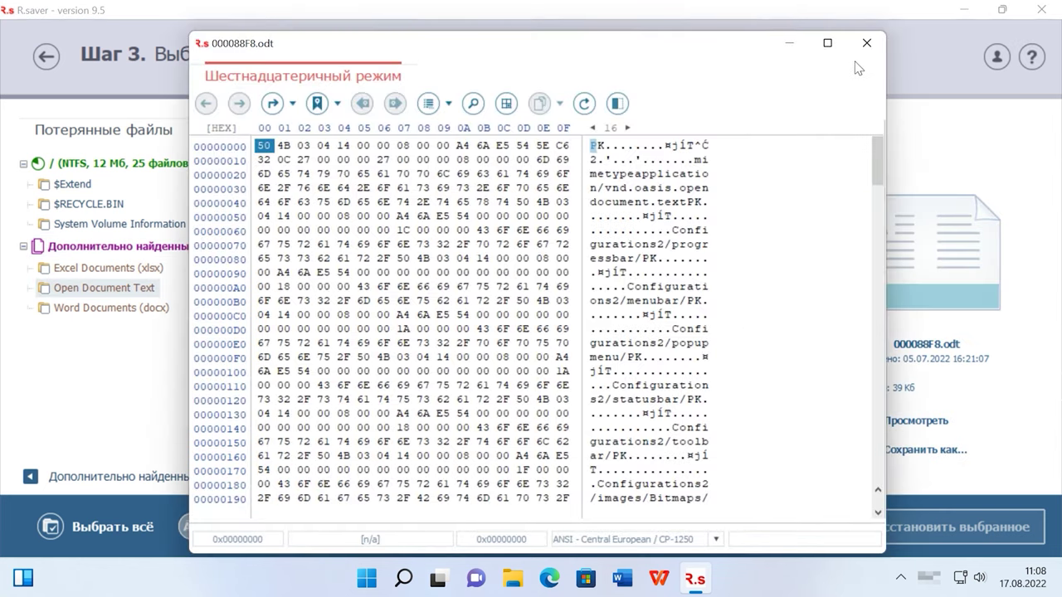
pyautogui.click(865, 43)
pyautogui.click(149, 308)
pyautogui.click(144, 272)
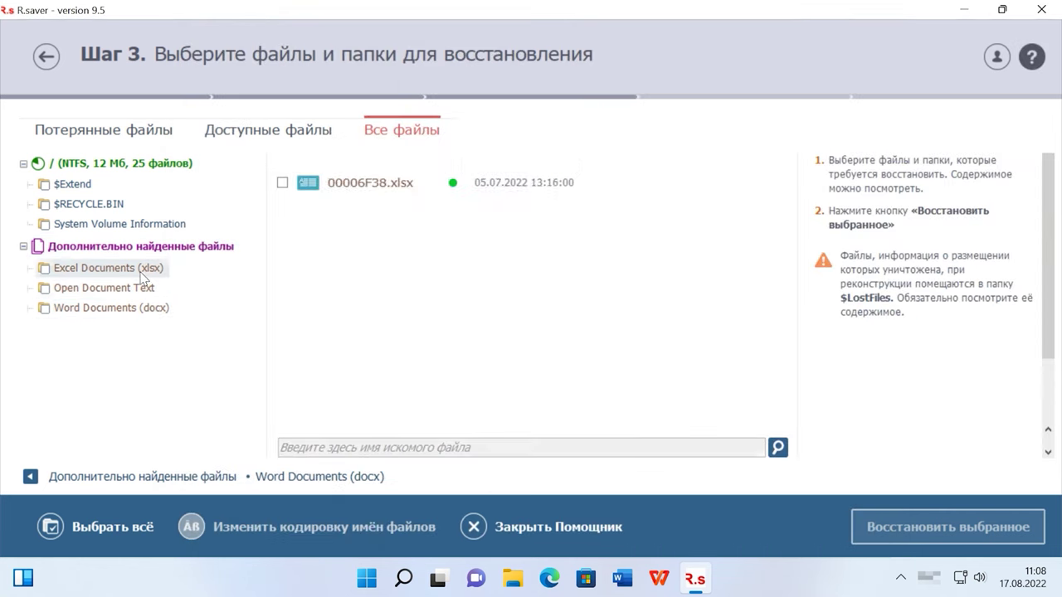
# View the lost, available and all files lists in R.saver and open the additionally found files group
pyautogui.click(126, 139)
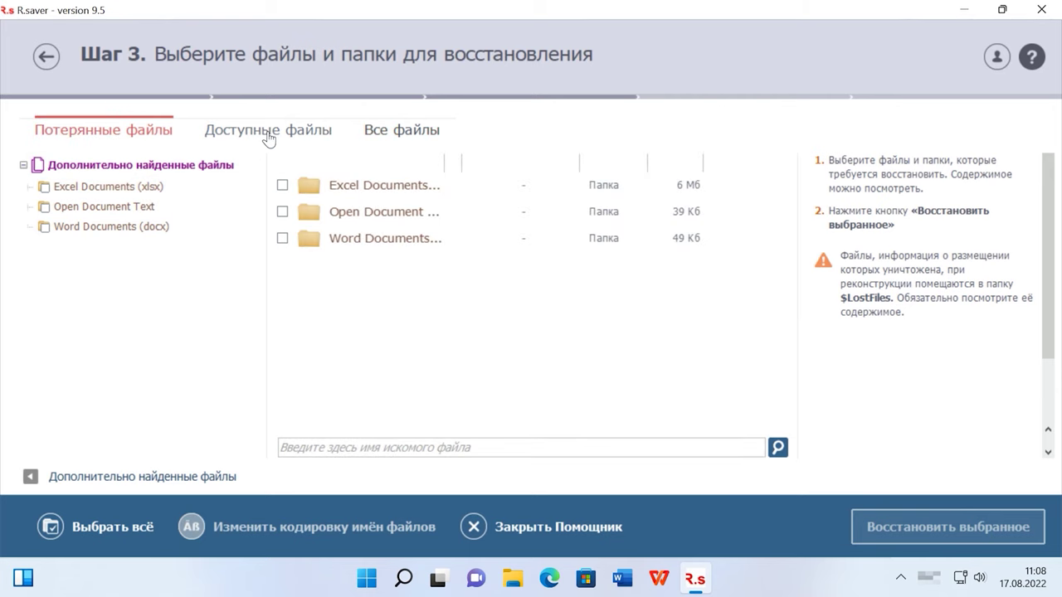
pyautogui.click(270, 134)
pyautogui.click(402, 134)
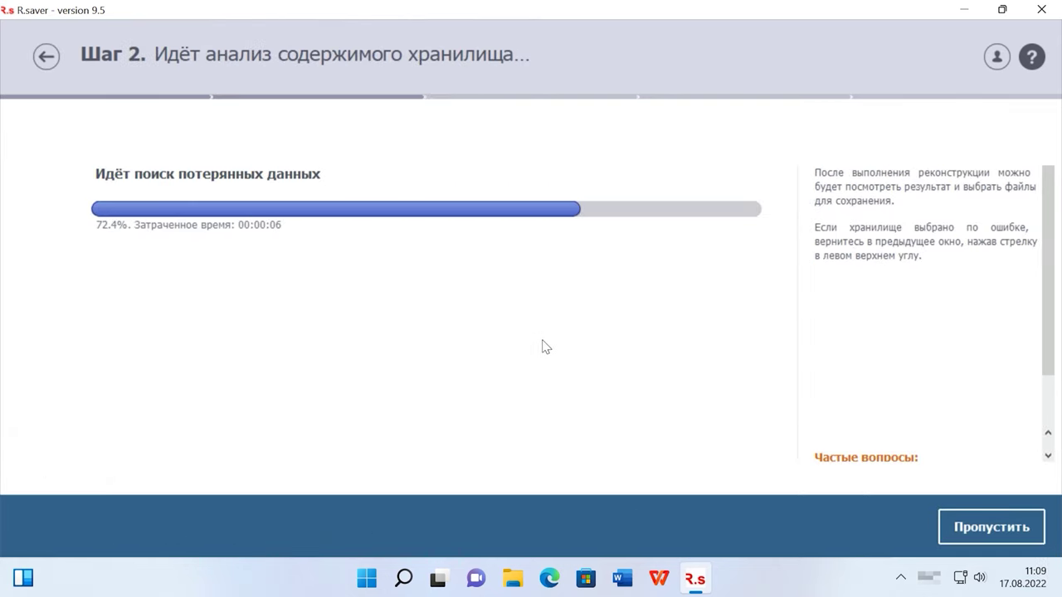
pyautogui.click(211, 247)
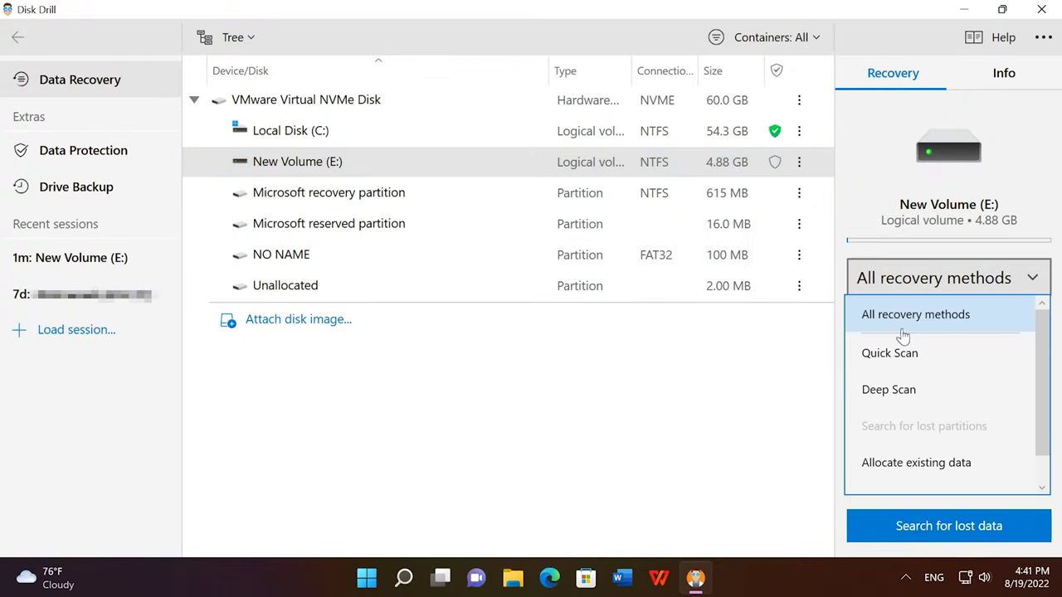
# Switch to Disk Drill, run a Quick Scan and a Deep Scan of New Volume (E:), and open the found documents
pyautogui.click(896, 351)
pyautogui.click(938, 534)
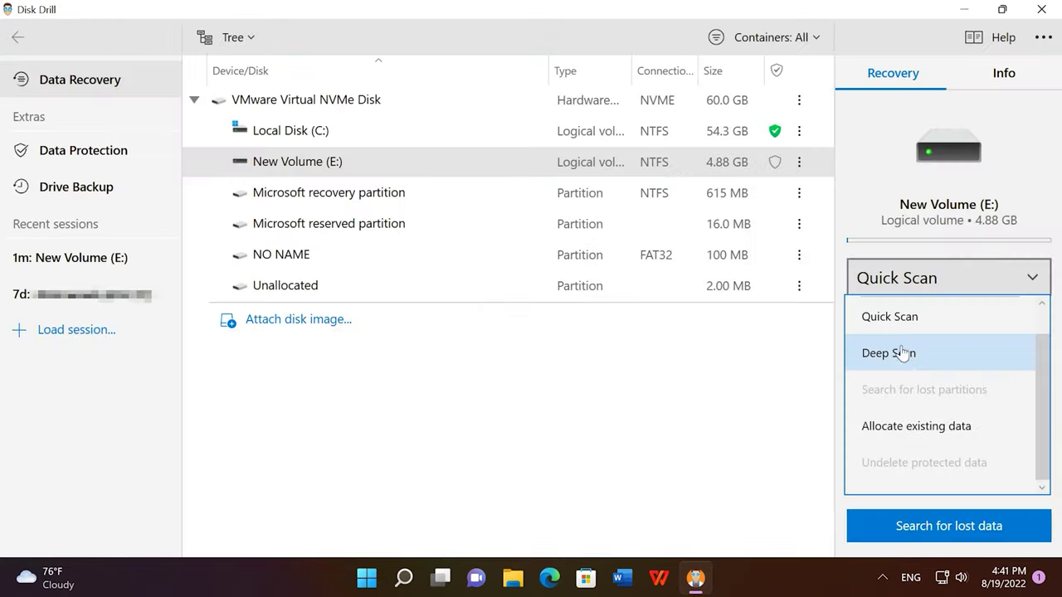
pyautogui.click(903, 351)
pyautogui.click(943, 535)
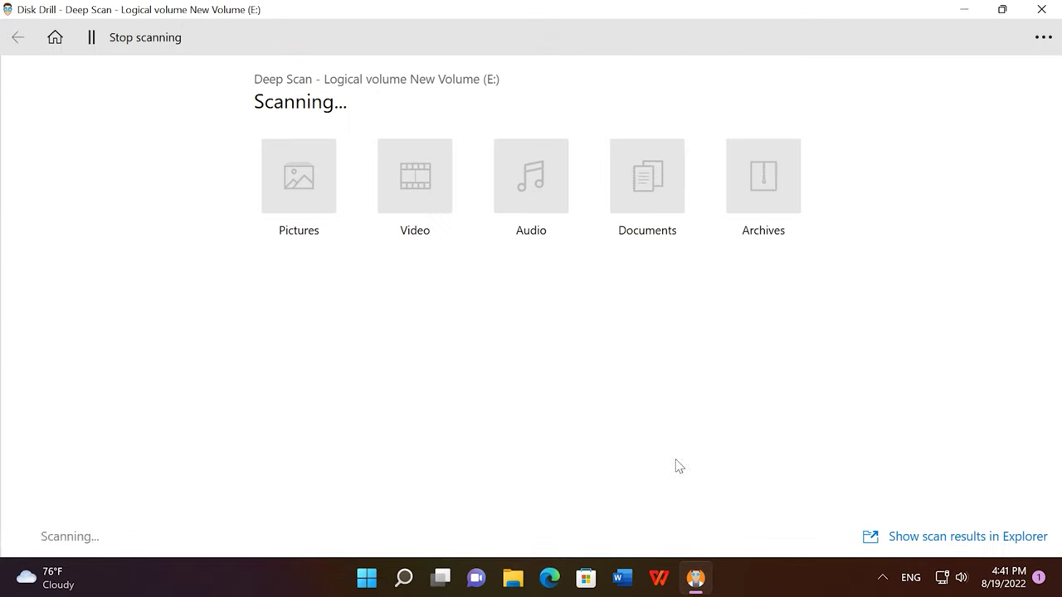
pyautogui.click(616, 200)
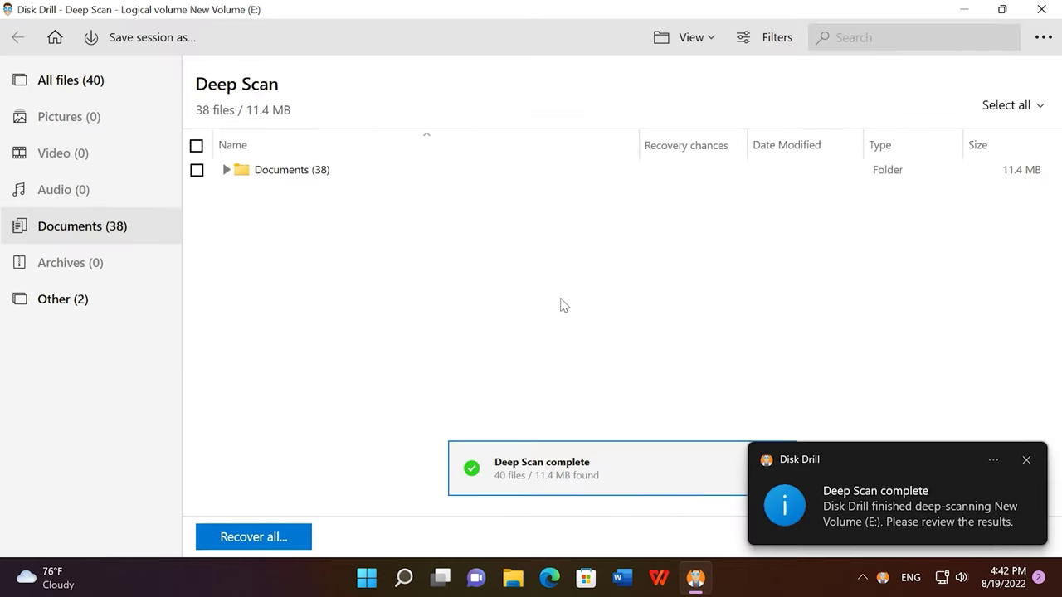
# Expand the found Documents group and look through its docx and odg folders
pyautogui.click(227, 170)
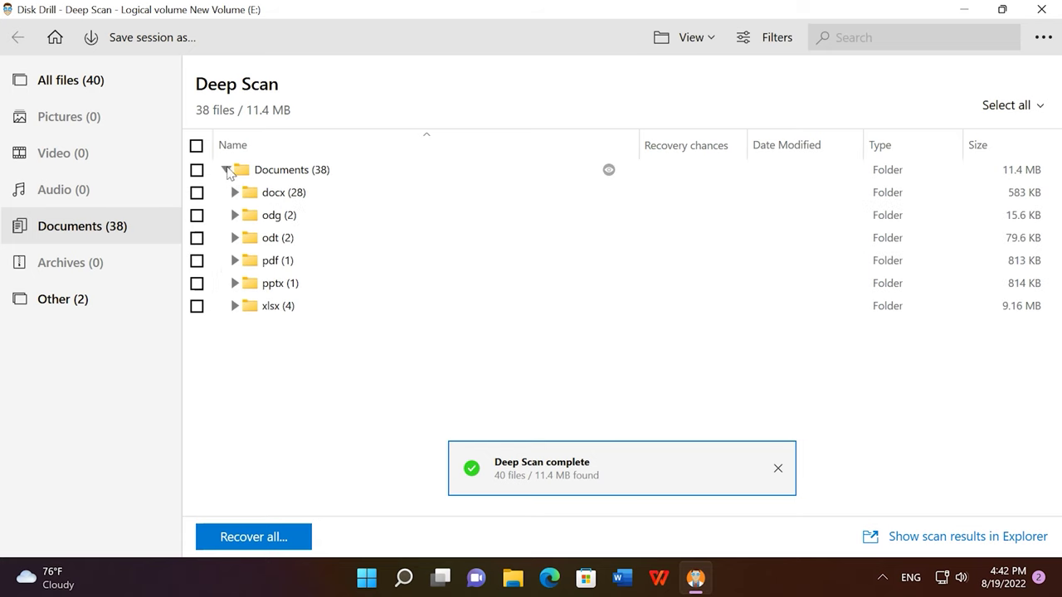
pyautogui.click(236, 193)
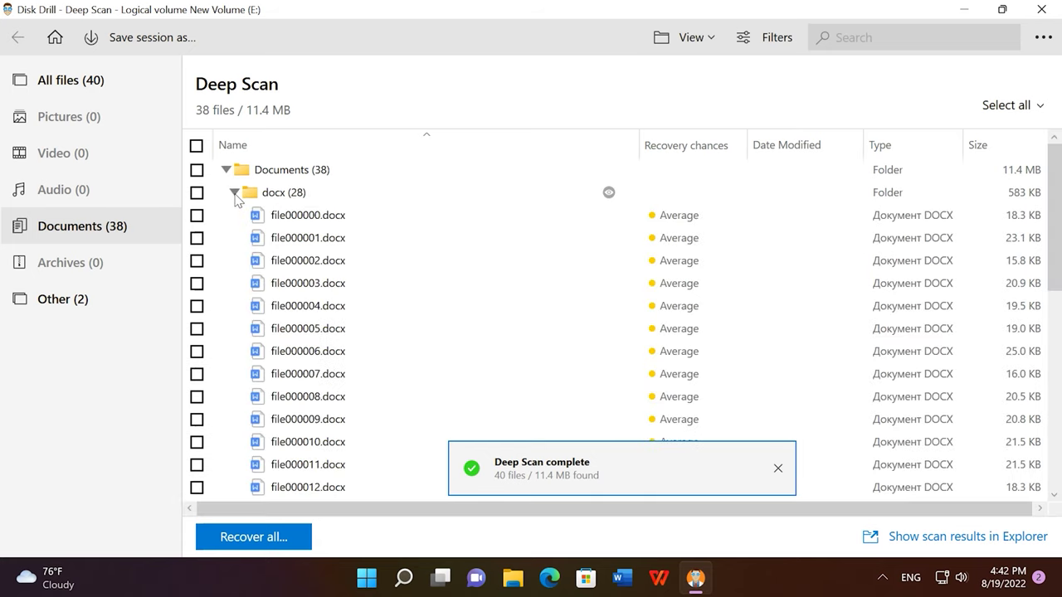
pyautogui.scroll(-2, 240, 203)
pyautogui.scroll(2, 248, 203)
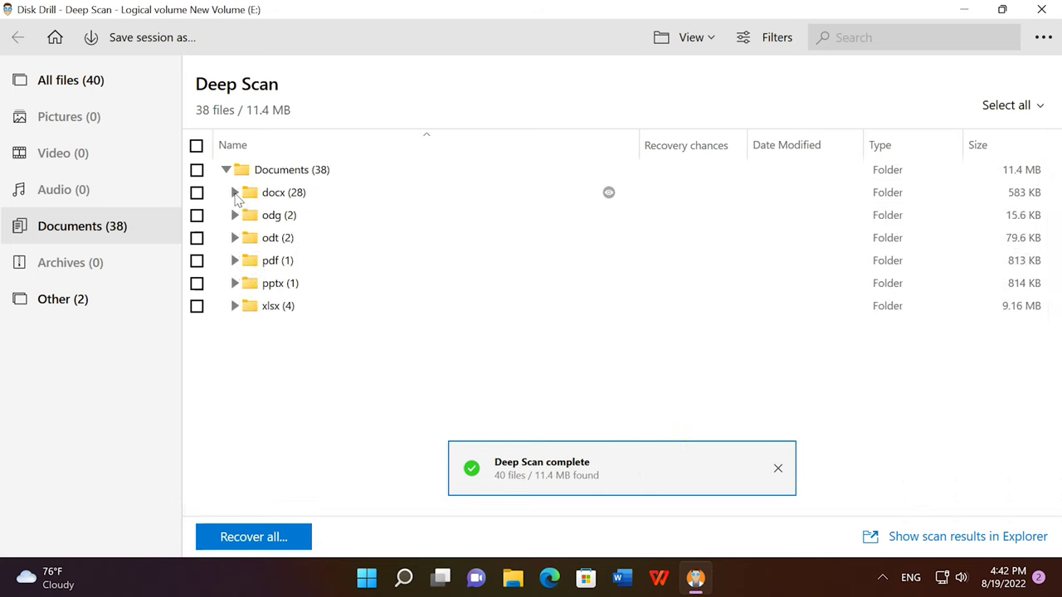
pyautogui.click(236, 215)
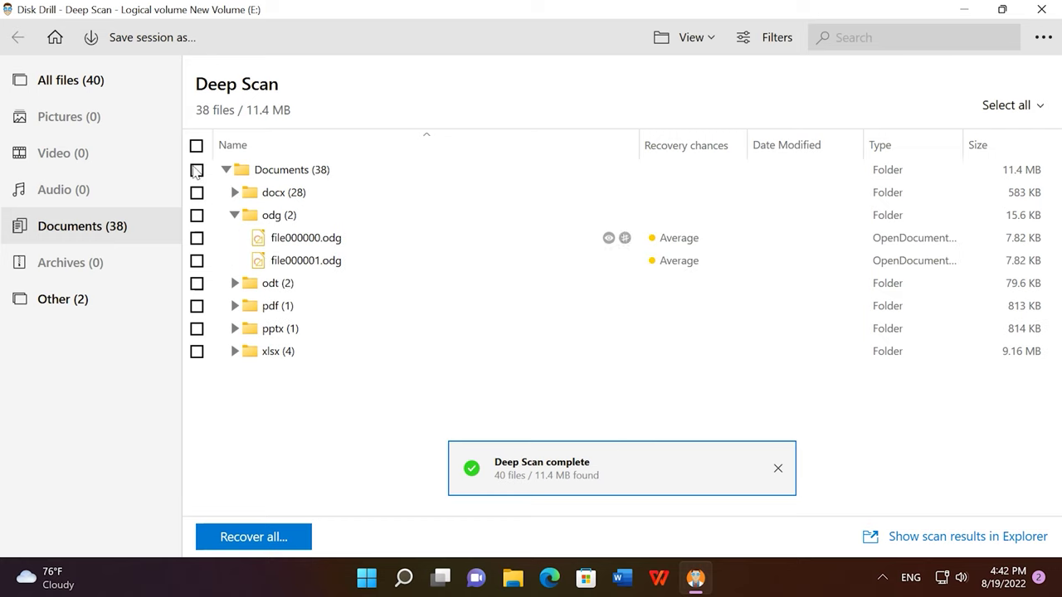
# View the dialog for saving the scan session, close it without saving, and expand the odt and pdf folders
pyautogui.click(165, 47)
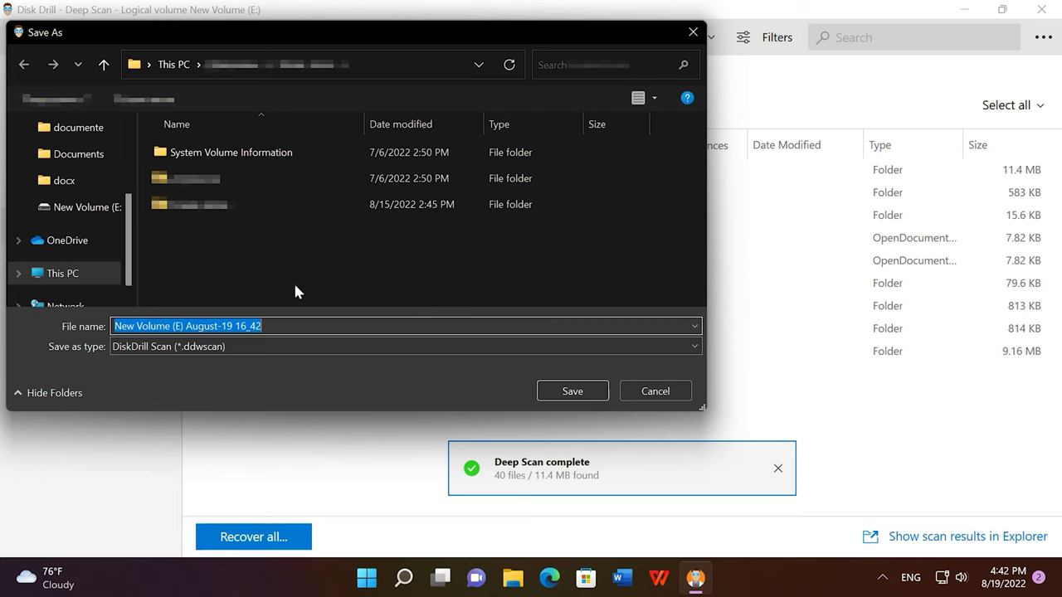
pyautogui.click(689, 34)
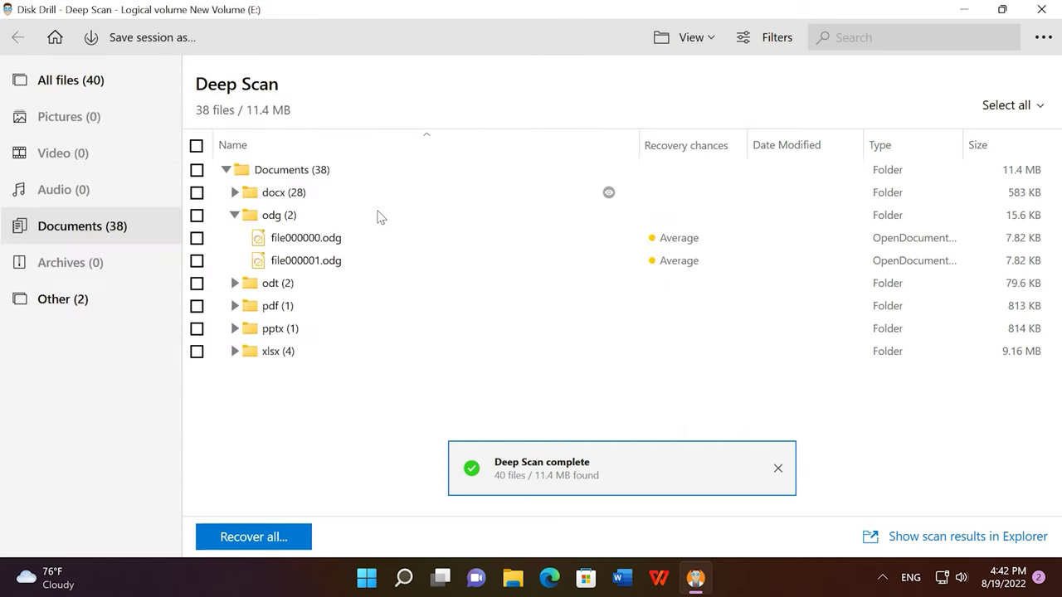
pyautogui.click(234, 282)
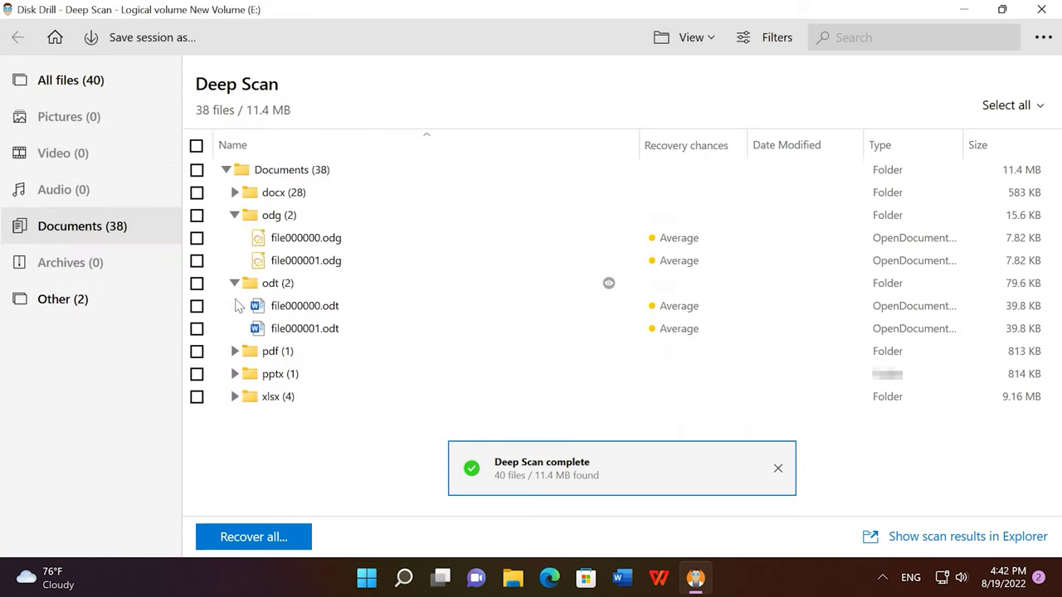
pyautogui.click(237, 352)
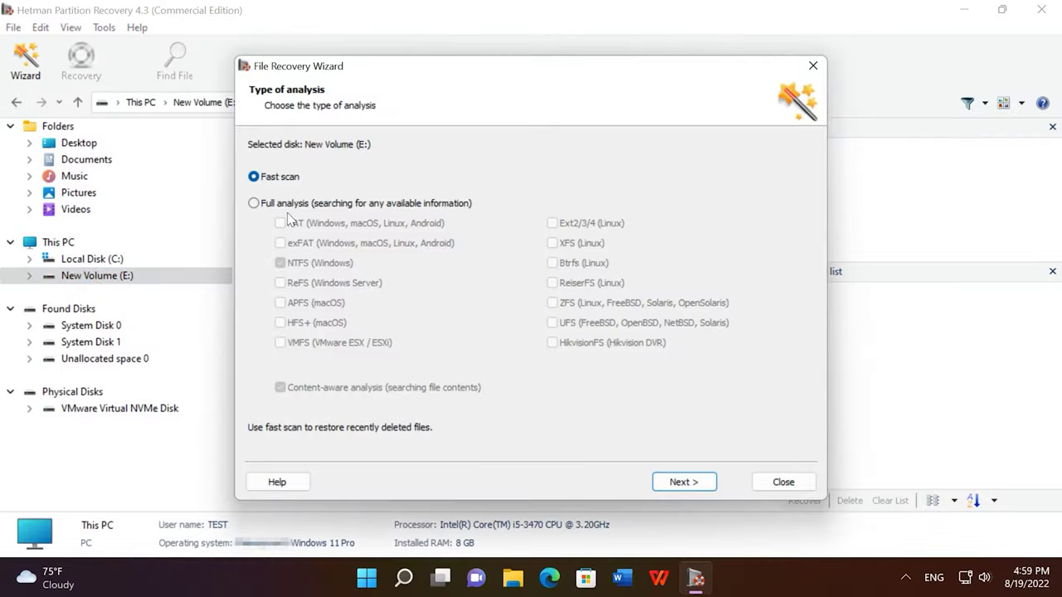
# Switch to Hetman Partition Recovery, run a Fast scan of New Volume (E:) and finish the recovery wizard
pyautogui.click(282, 204)
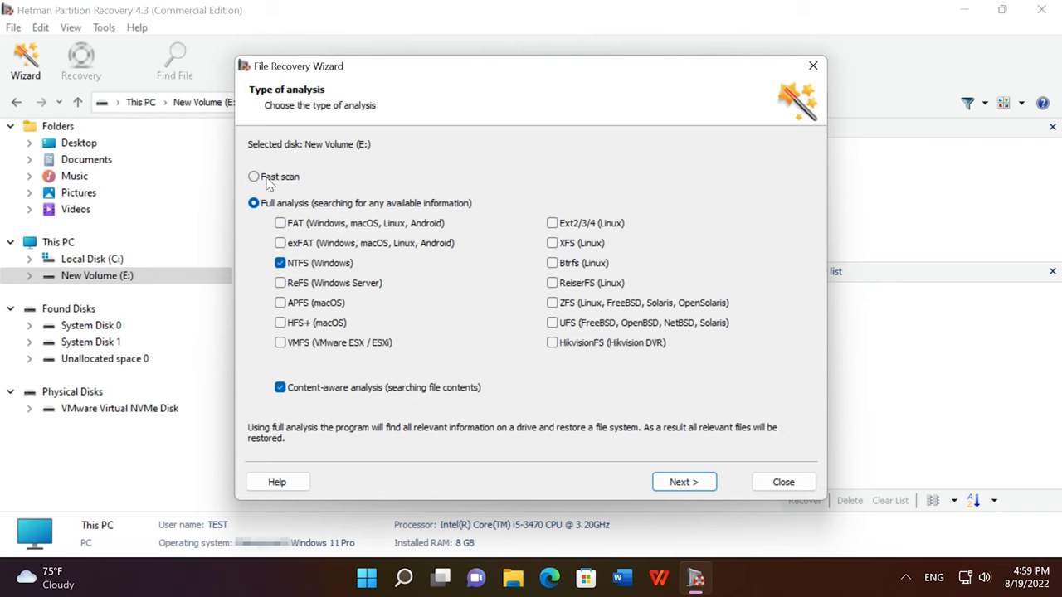
pyautogui.click(280, 182)
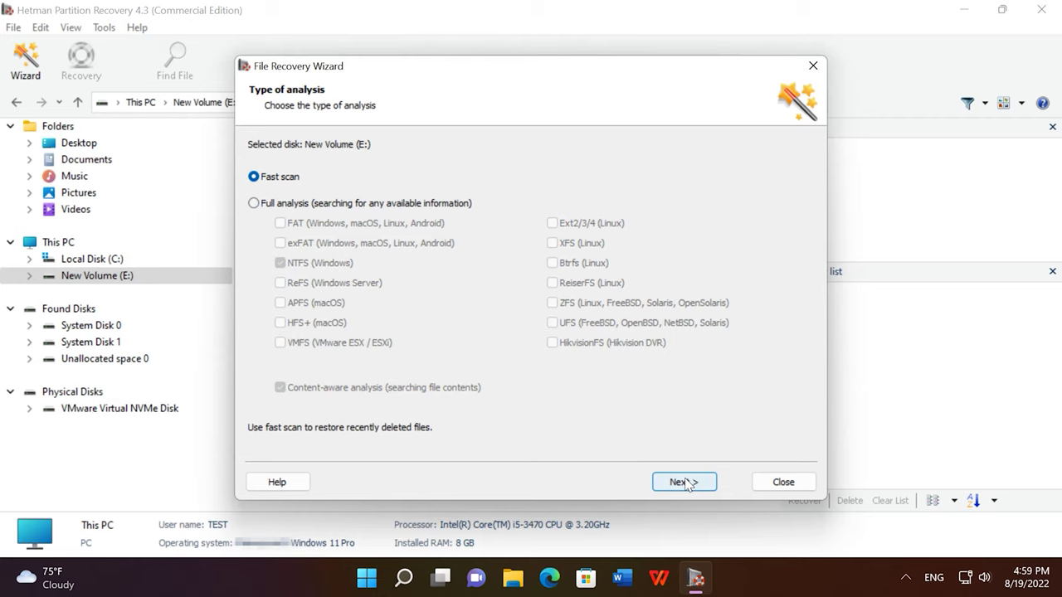
pyautogui.click(683, 482)
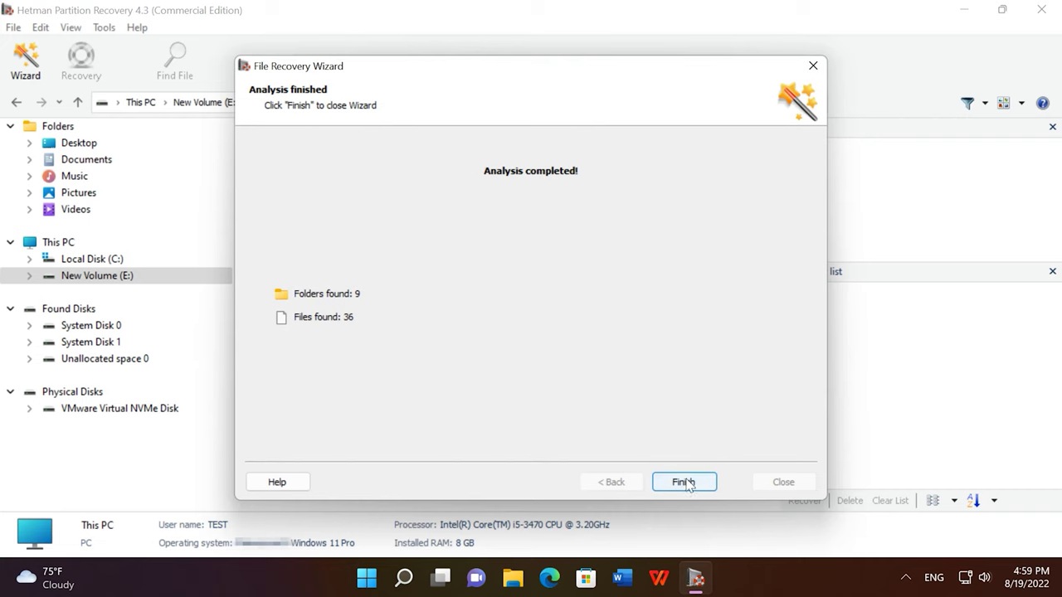
pyautogui.click(690, 489)
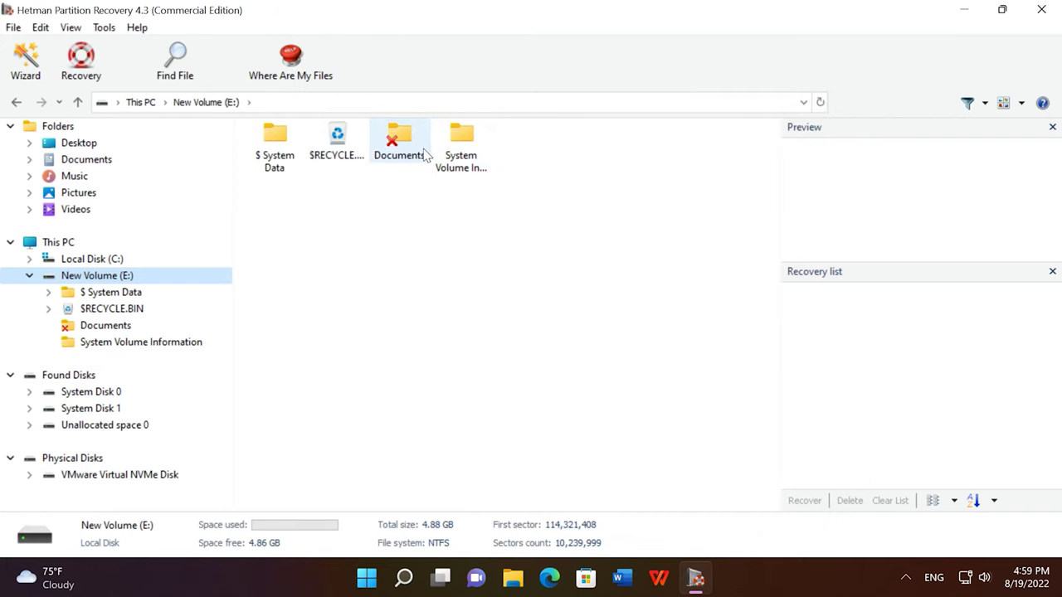
# Open the deleted Documents folder, preview the "How to Recover Da..." document and enlarge the preview area
pyautogui.doubleClick(419, 151)
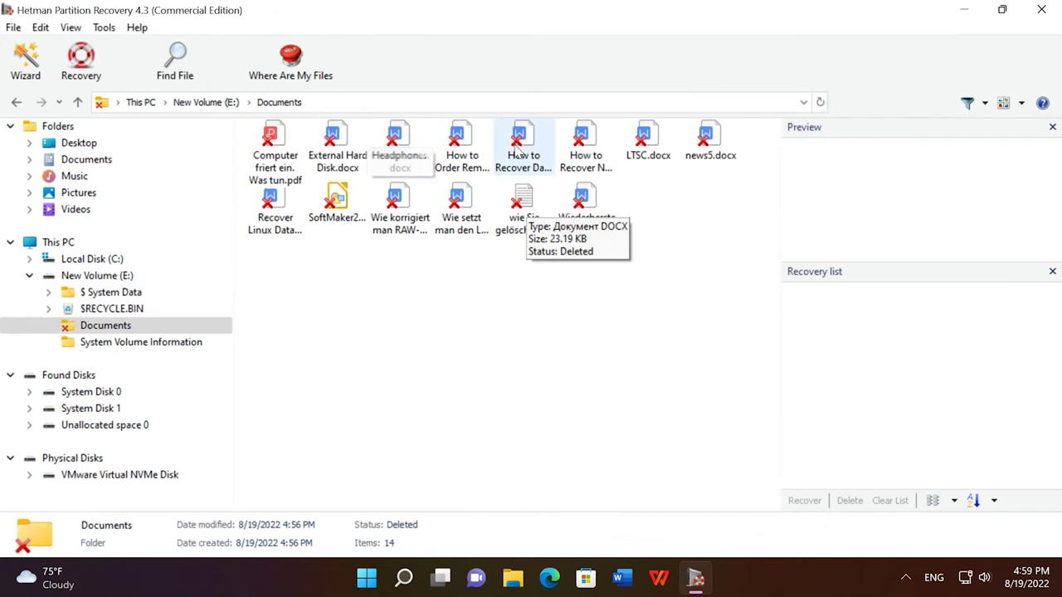
pyautogui.click(516, 150)
pyautogui.moveTo(876, 261); pyautogui.dragTo(881, 386)
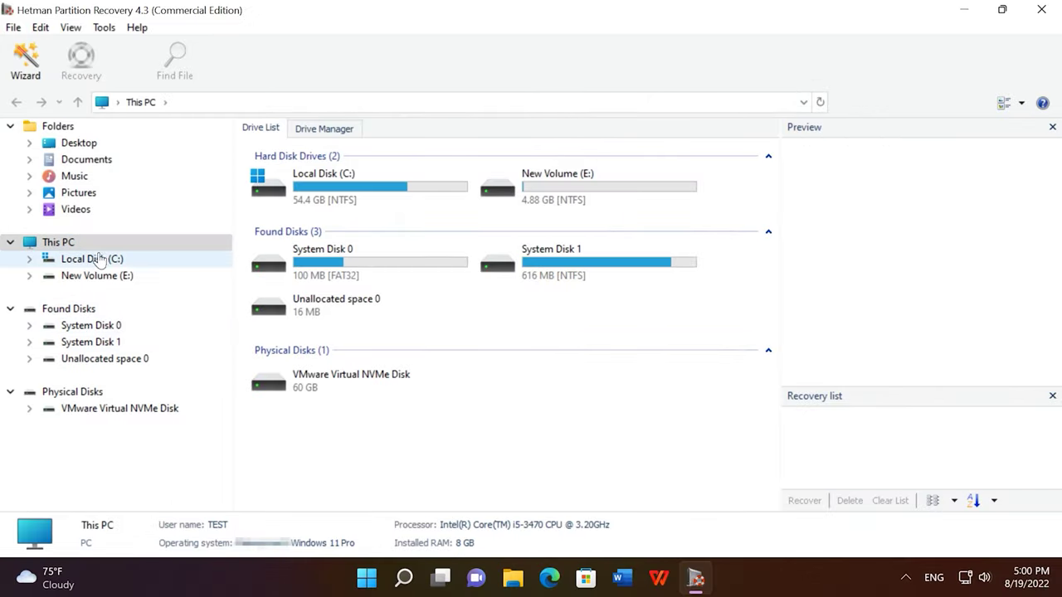
# Start a Full analysis of Local Disk (C:) in the File Recovery Wizard
pyautogui.click(99, 259)
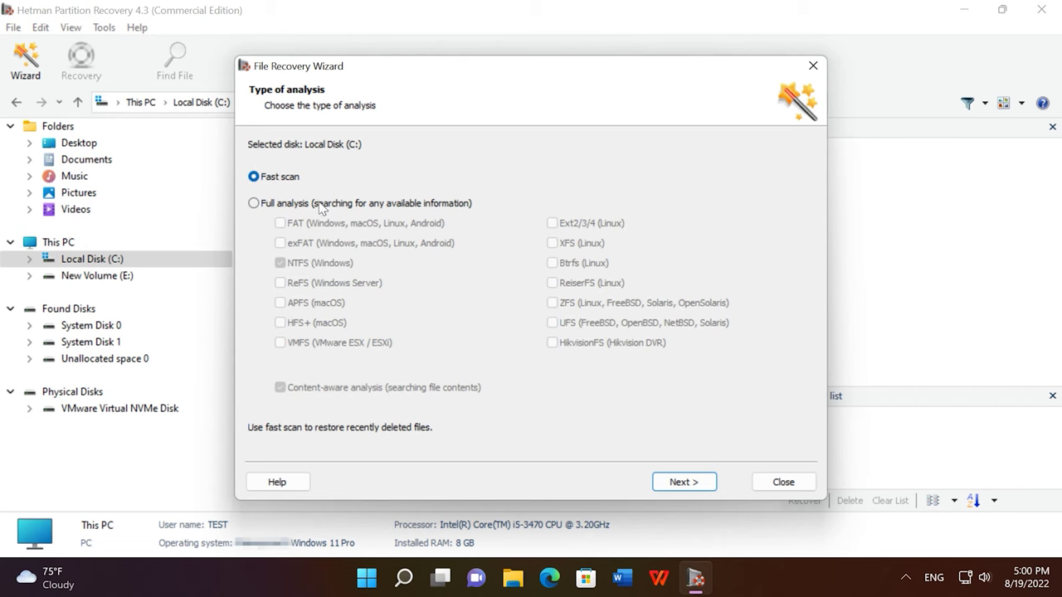
pyautogui.click(289, 204)
pyautogui.click(685, 483)
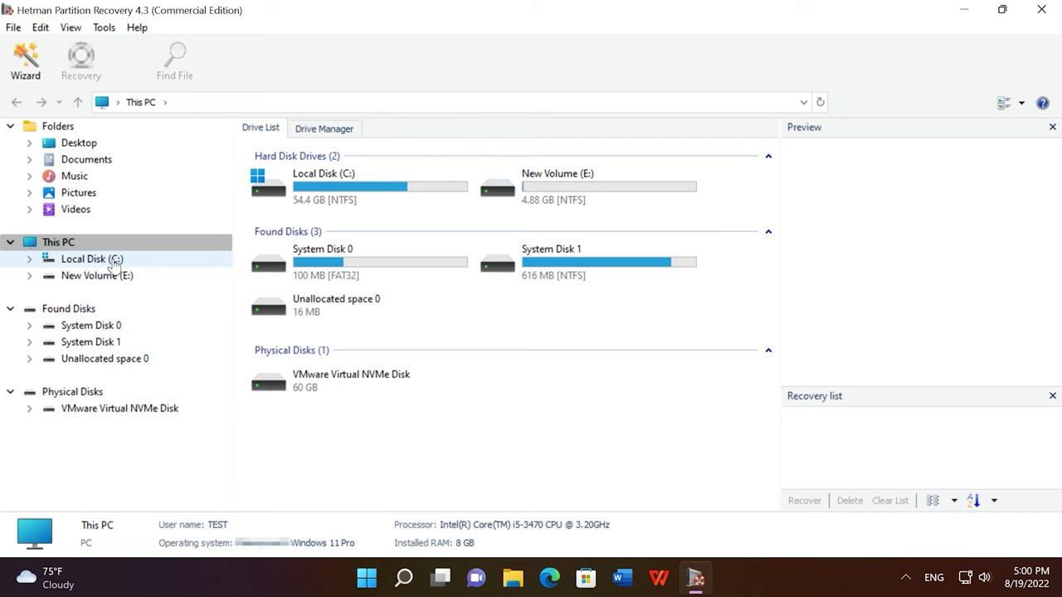
# Open the File Recovery Wizard for the Documents folder
pyautogui.click(96, 163)
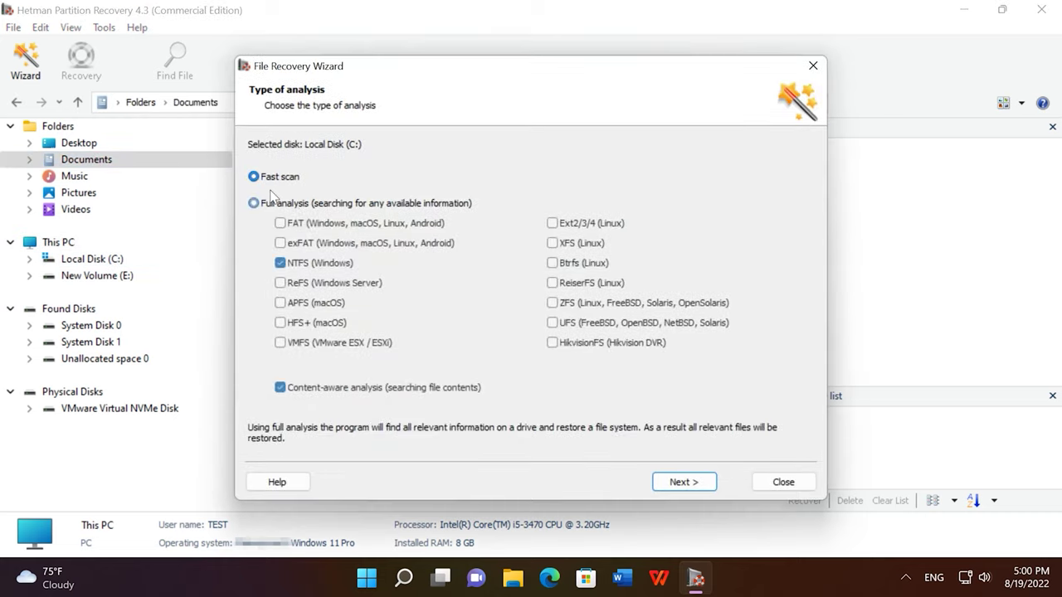